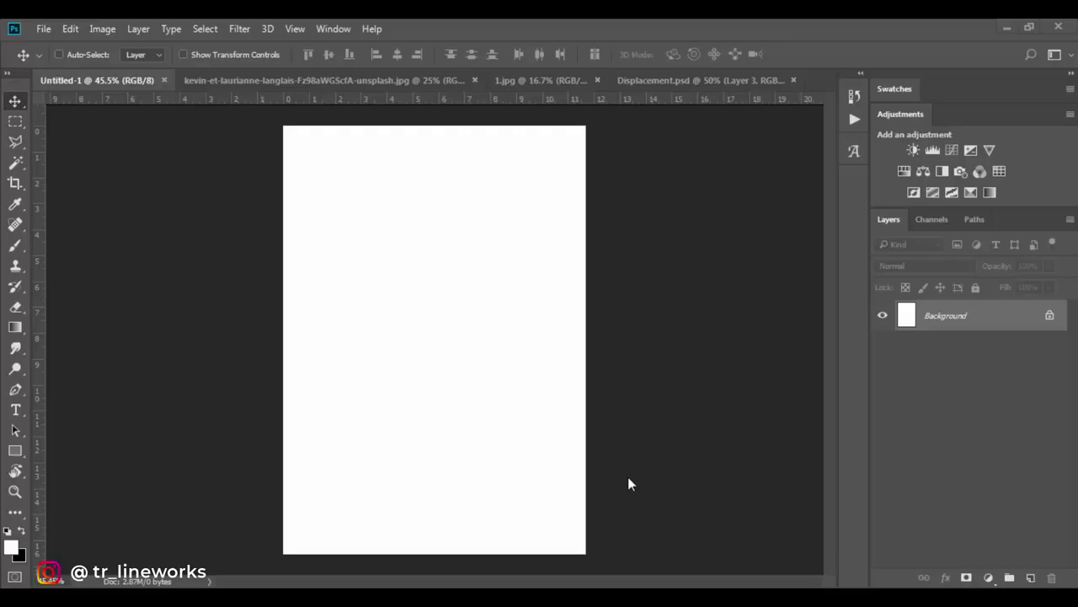
# Add a near-black #090909 Solid Color fill layer over the white canvas.
pyautogui.click(988, 578)
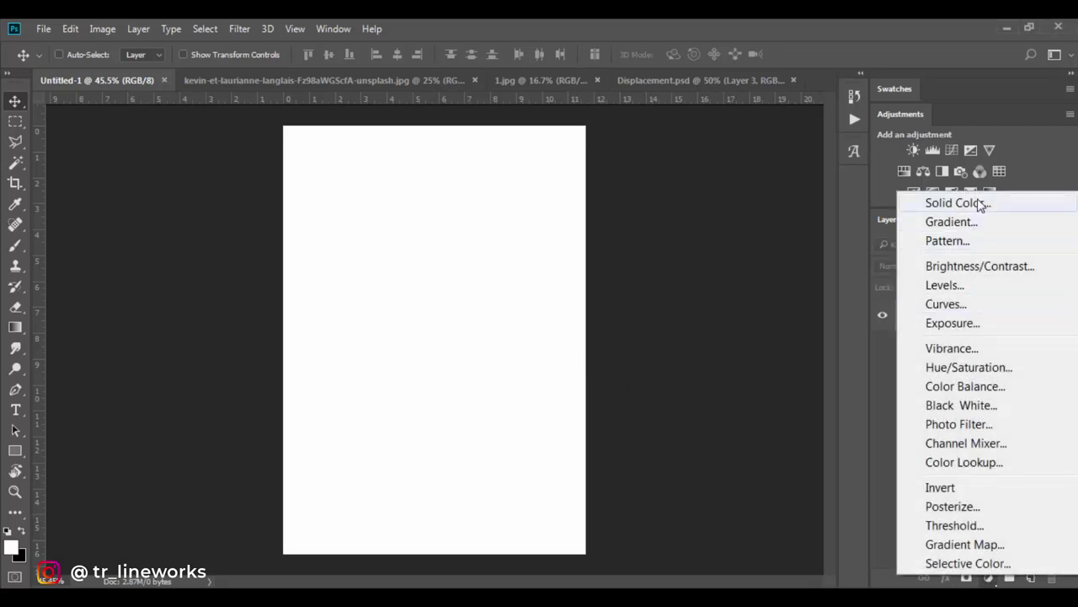
pyautogui.click(976, 200)
pyautogui.moveTo(604, 384); pyautogui.dragTo(596, 382)
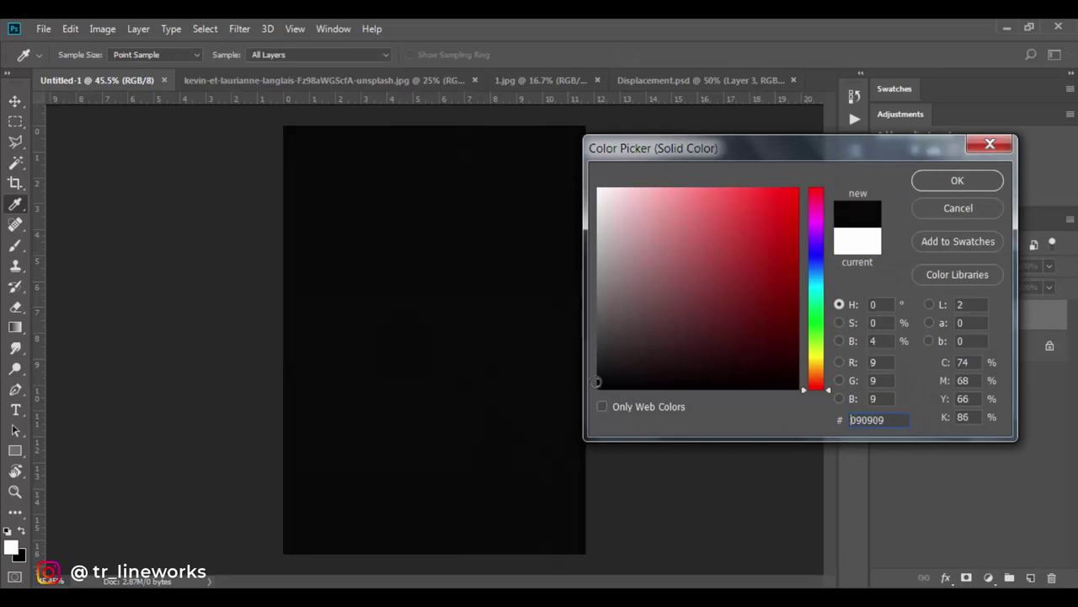
pyautogui.click(954, 180)
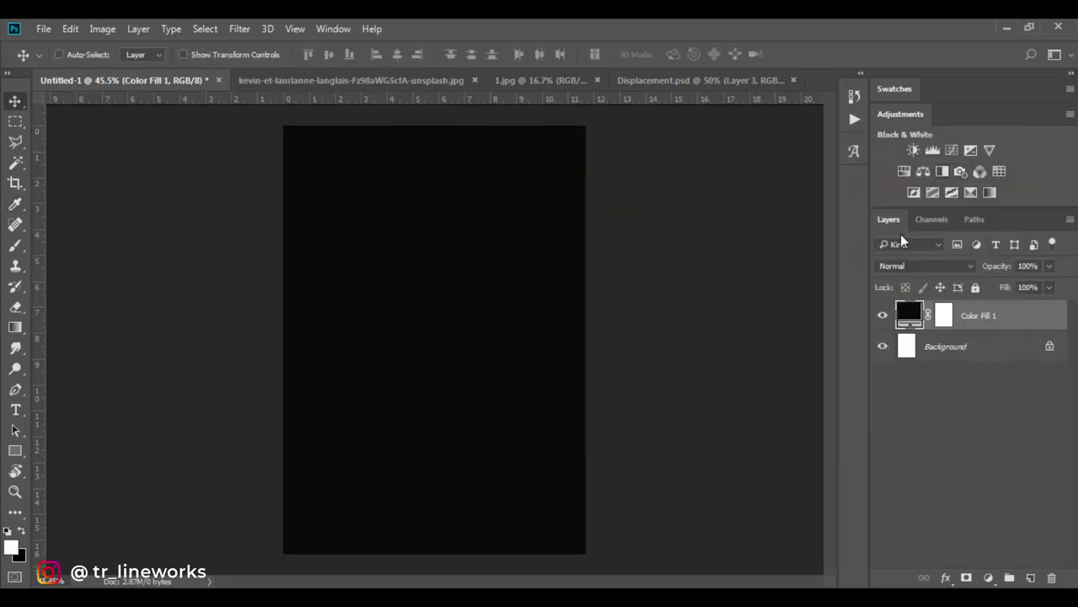
# Copy the ice rock photo into Untitled-1, scale it to about 35% and rotate it upright.
pyautogui.click(385, 78)
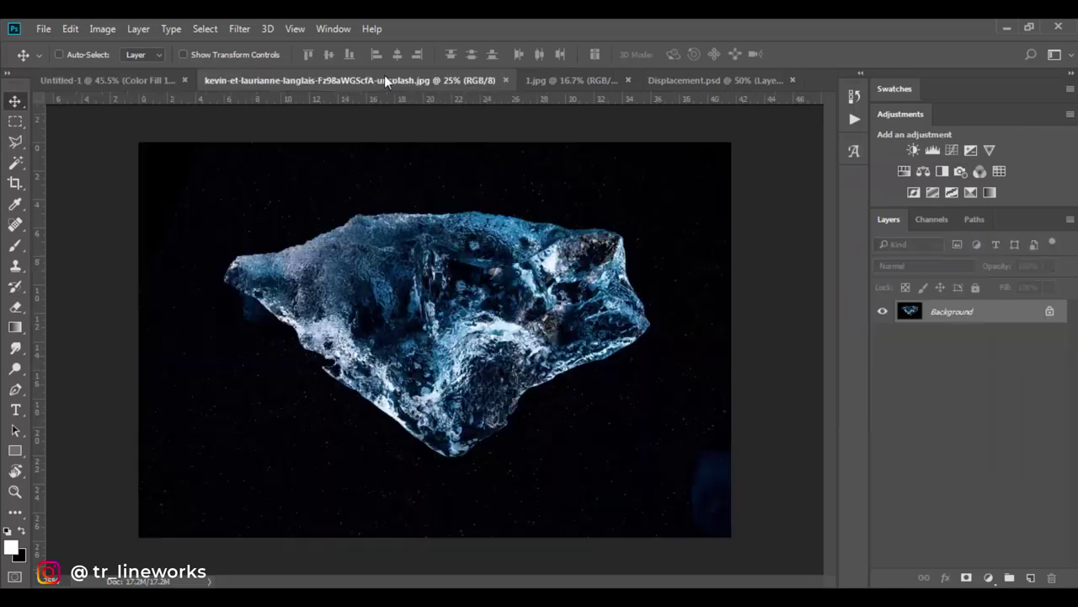
pyautogui.moveTo(510, 299); pyautogui.dragTo(450, 330)
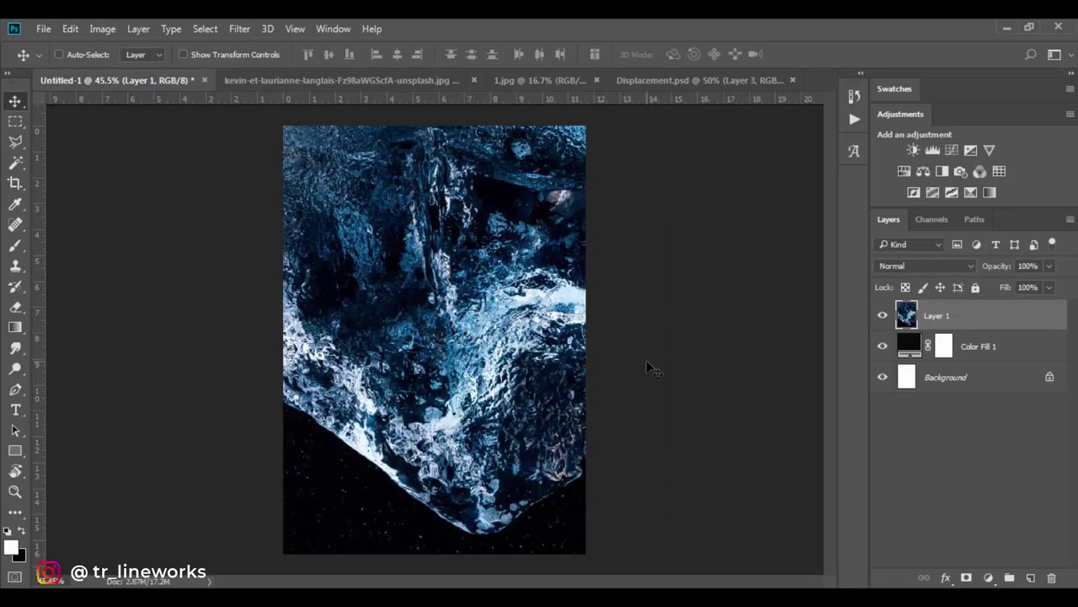
pyautogui.hotkey('ctrl', 't')
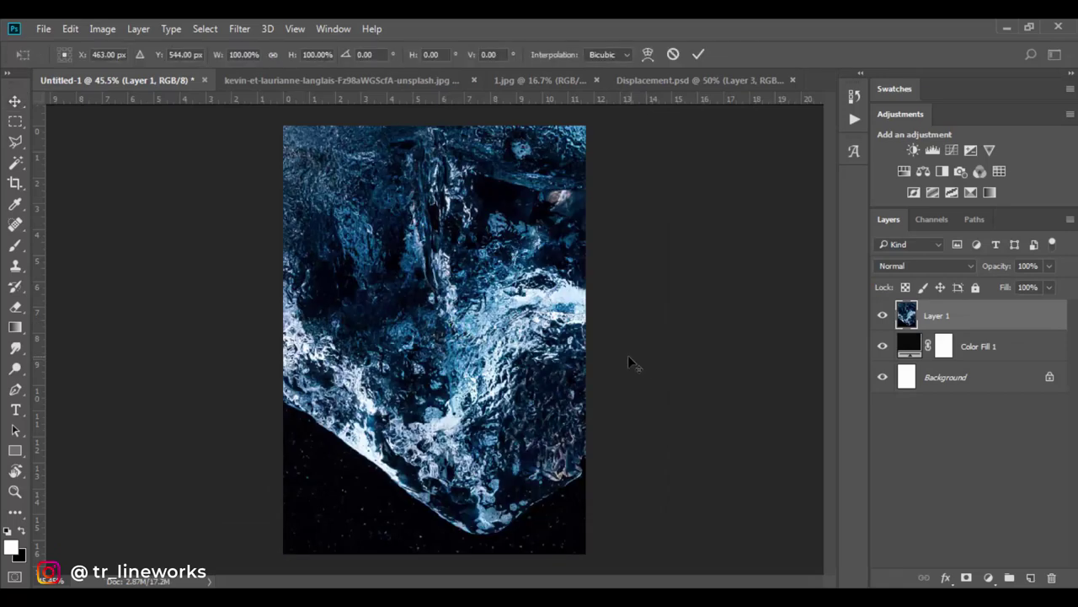
pyautogui.hotkey('ctrl', '-')
pyautogui.hotkey('ctrl', '-')
pyautogui.hotkey('ctrl', '-')
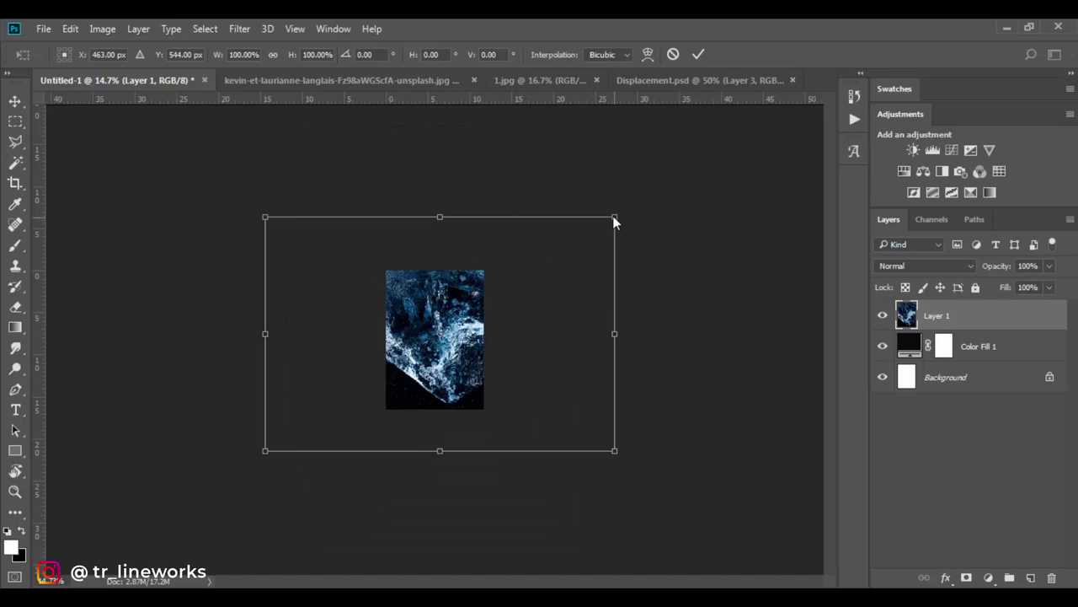
pyautogui.moveTo(615, 219); pyautogui.dragTo(491, 275)
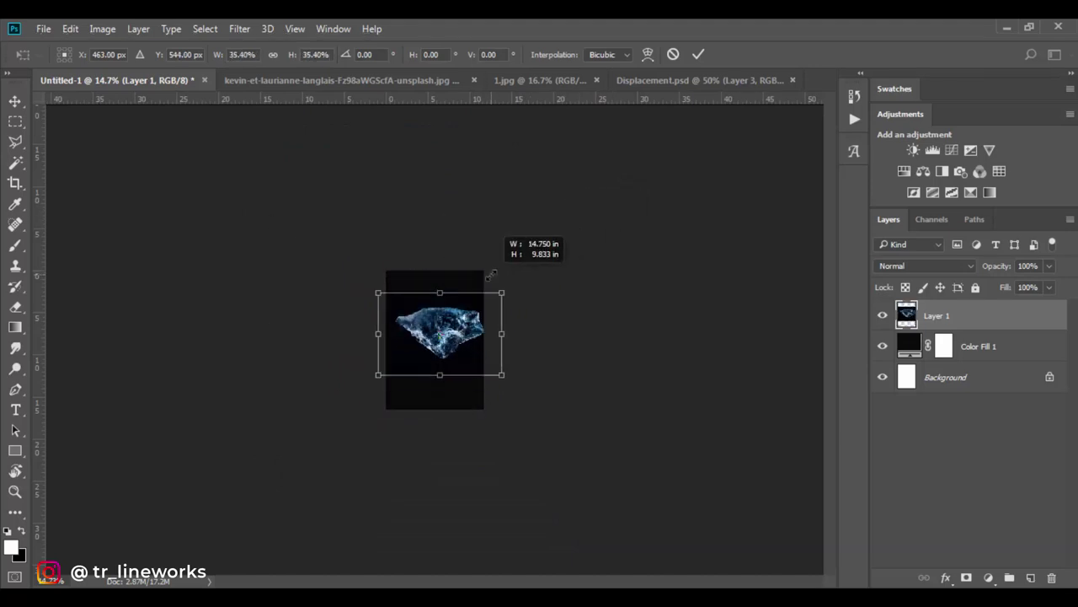
pyautogui.hotkey('ctrl', '+')
pyautogui.hotkey('ctrl', '+')
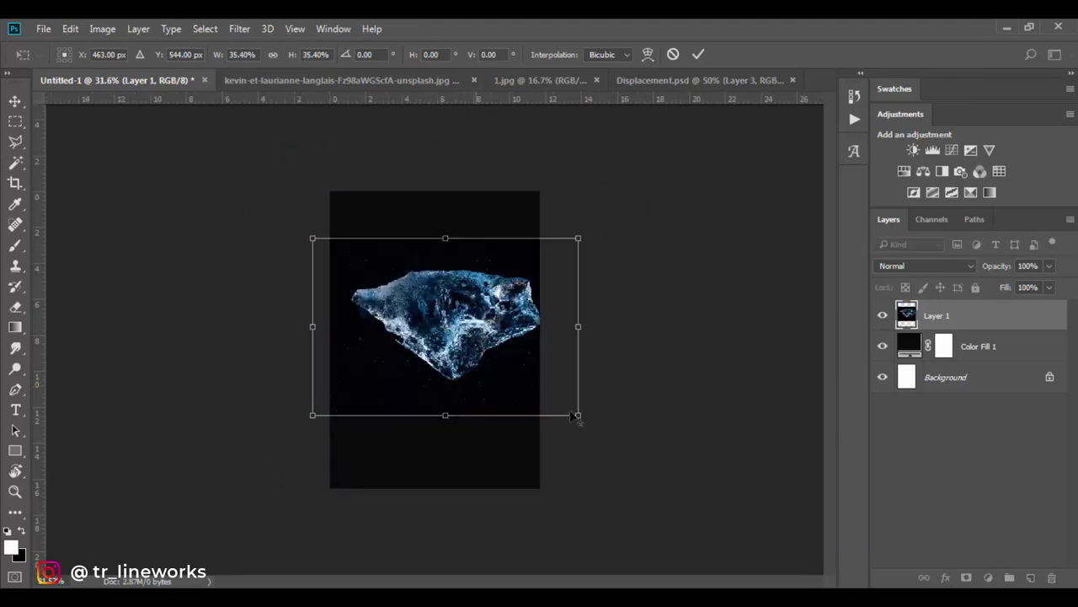
pyautogui.moveTo(575, 417); pyautogui.dragTo(644, 469)
pyautogui.press('Return')
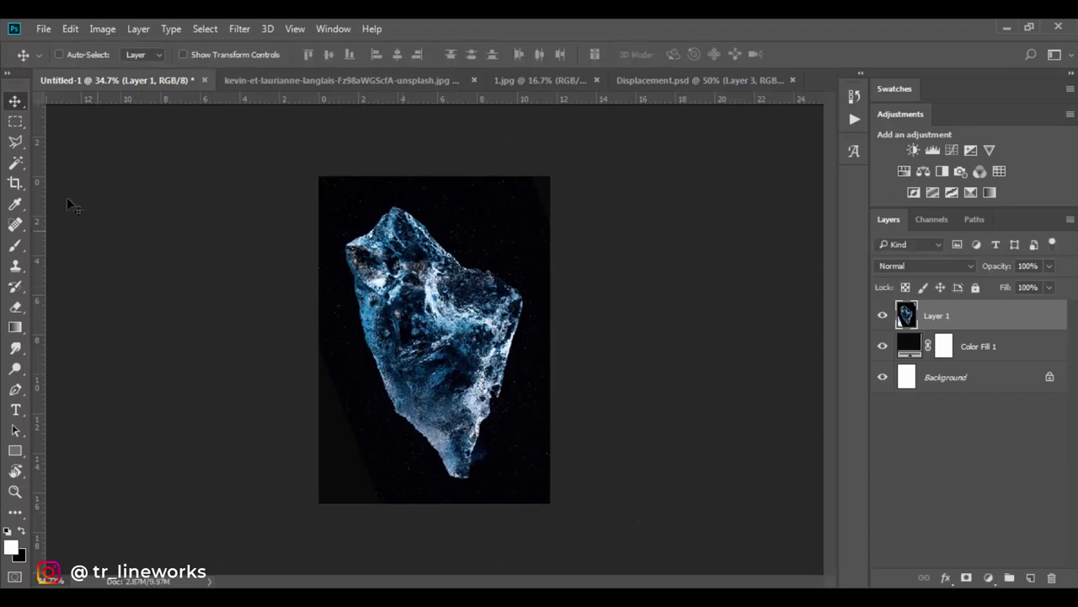
# Switch to the Quick Selection Tool and reduce its brush size.
pyautogui.click(12, 165)
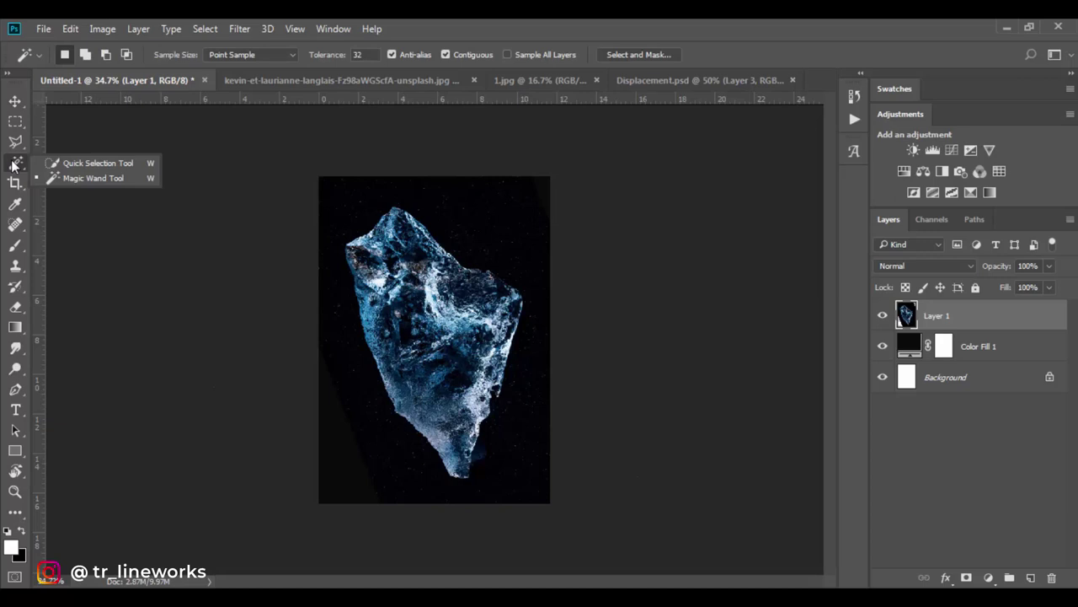
pyautogui.click(83, 163)
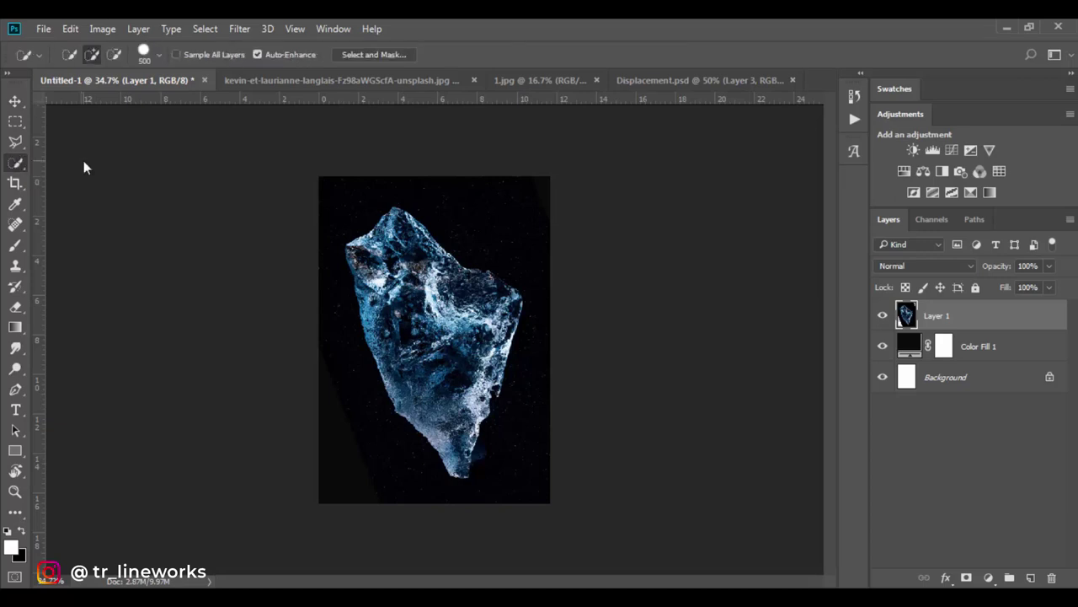
pyautogui.scroll(3, 409, 274)
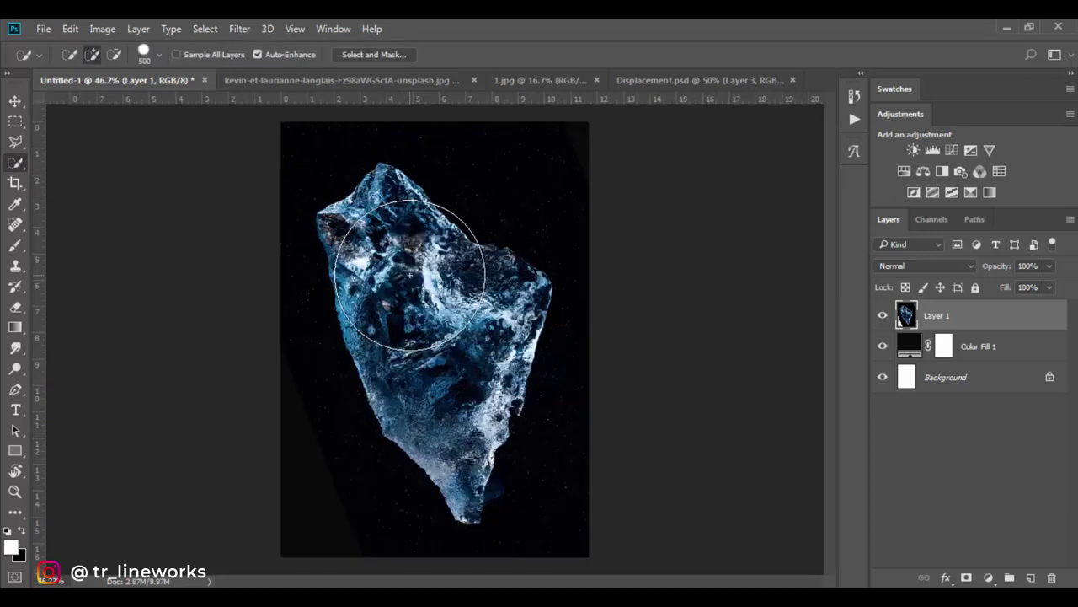
pyautogui.press('[')
pyautogui.press('[')
pyautogui.press('[')
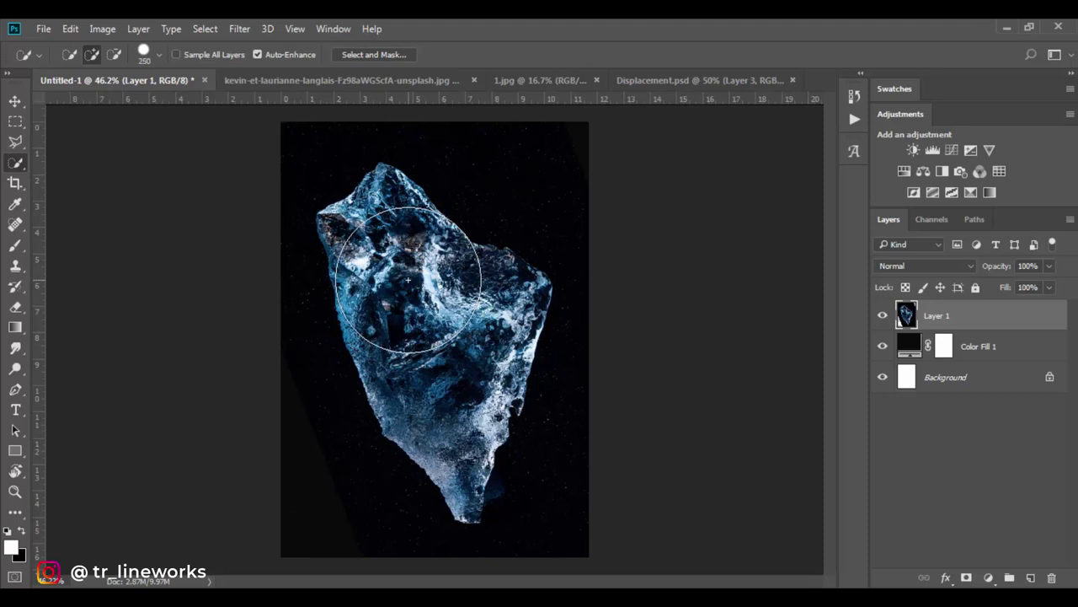
pyautogui.press('[')
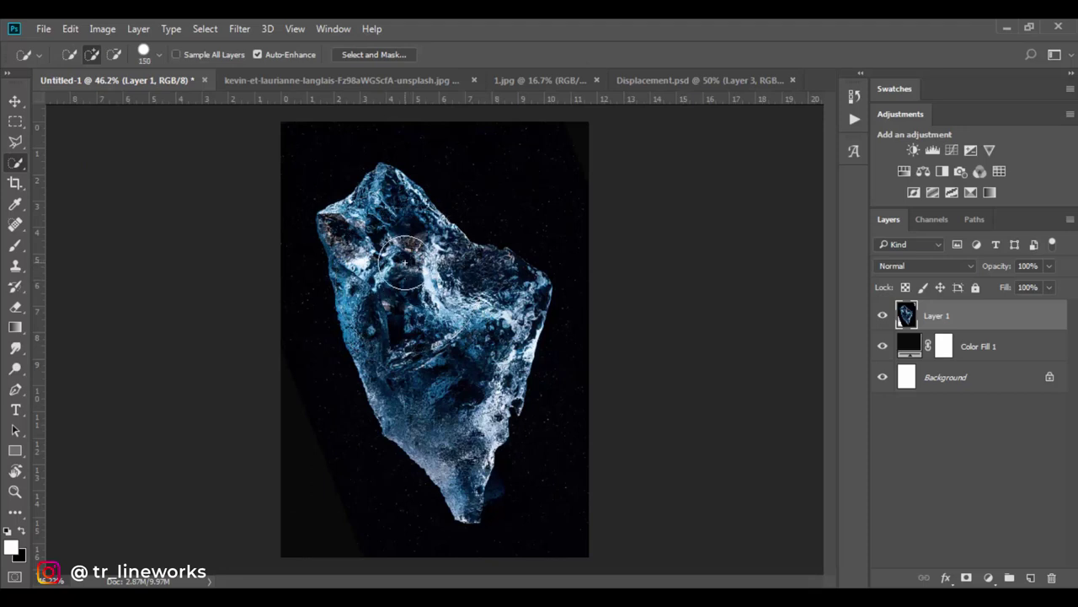
pyautogui.scroll(1, 403, 263)
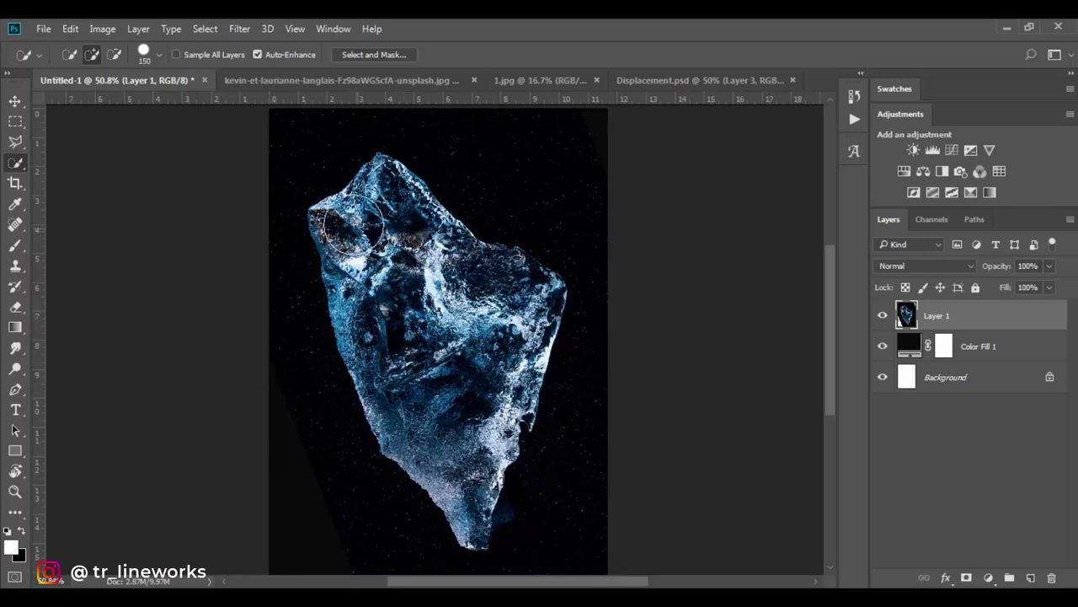
# Select the whole ice rock and turn the selection into a layer mask on Layer 1.
pyautogui.click(396, 253)
pyautogui.click(402, 365)
pyautogui.scroll(2, 452, 395)
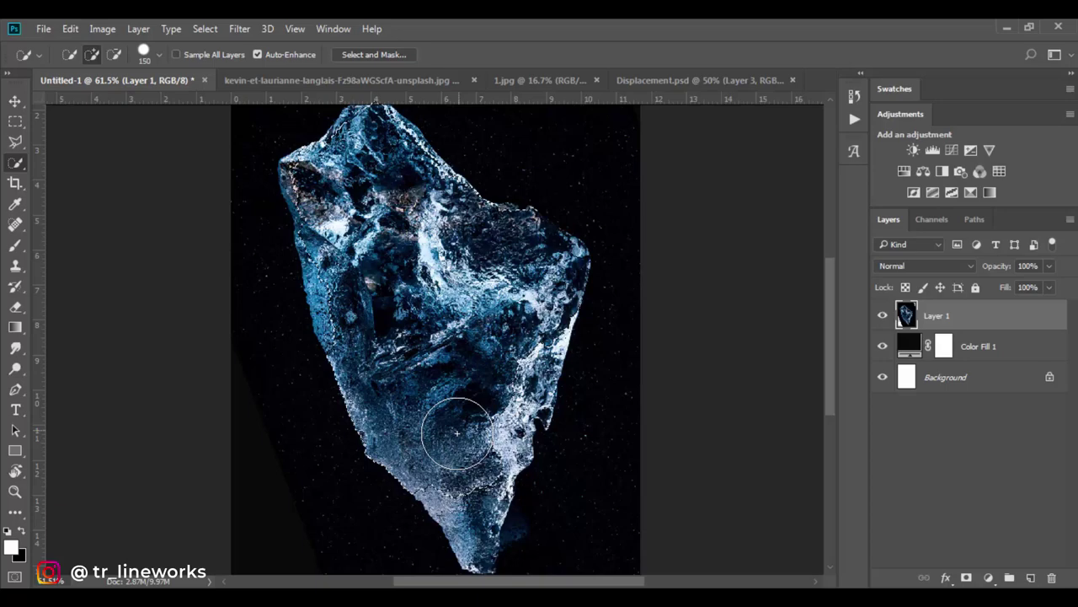
pyautogui.press('[')
pyautogui.press('[')
pyautogui.press('[')
pyautogui.press('[')
pyautogui.scroll(3, 426, 315)
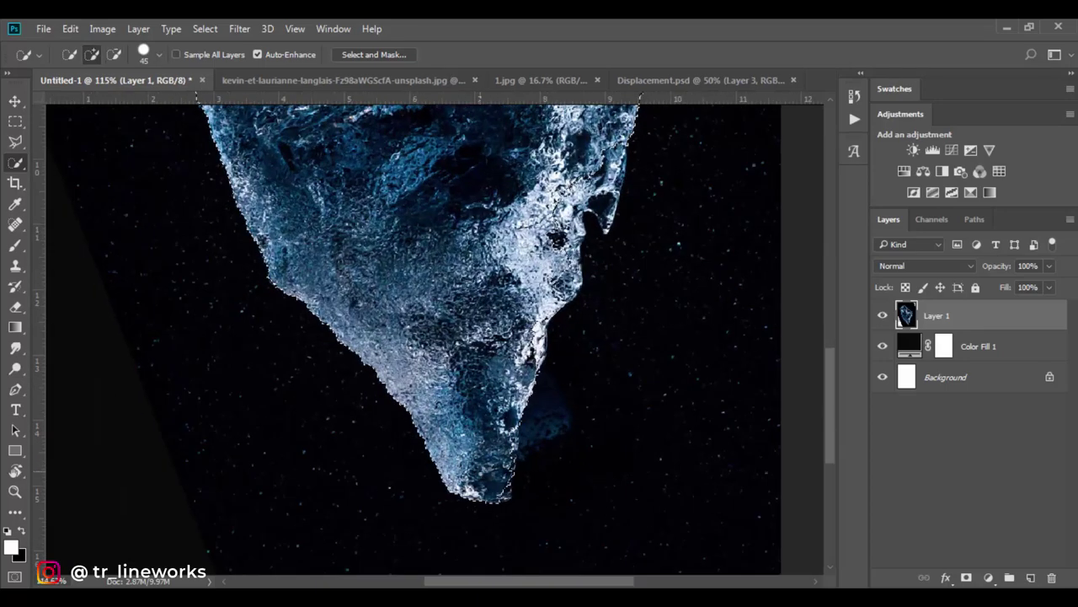
pyautogui.press('[')
pyautogui.press('[')
pyautogui.press('[')
pyautogui.press('[')
pyautogui.scroll(-3, 552, 337)
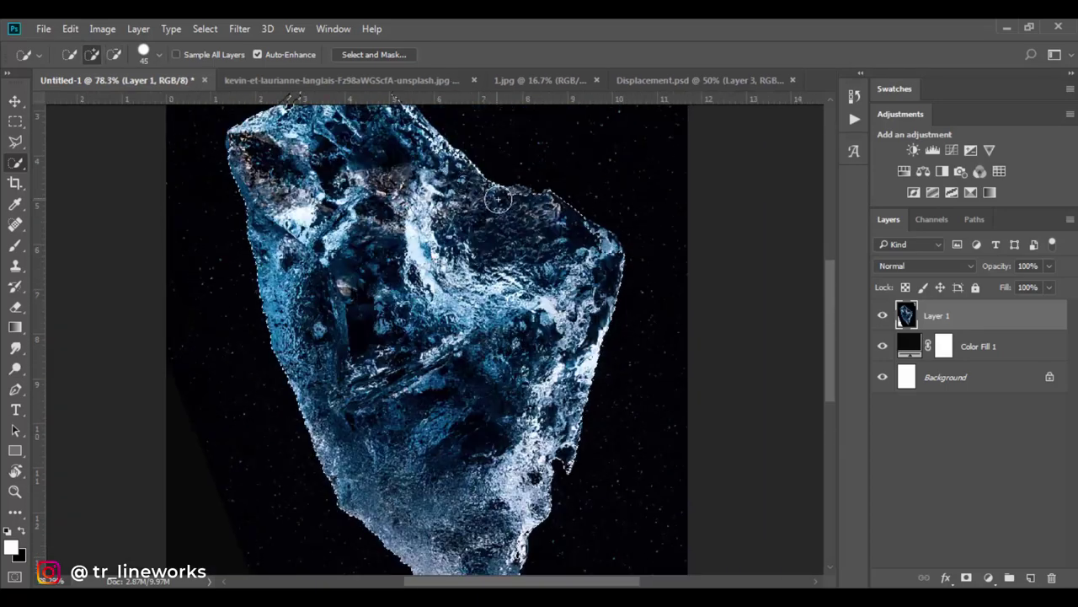
pyautogui.scroll(3, 263, 153)
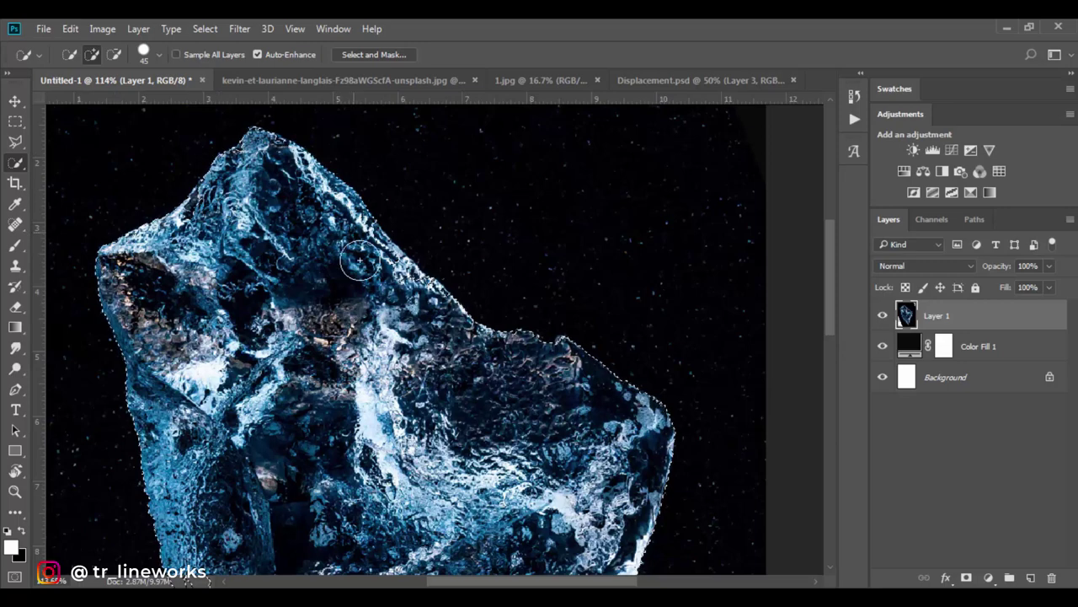
pyautogui.scroll(-3, 449, 368)
pyautogui.scroll(-2, 449, 368)
pyautogui.scroll(-3, 501, 352)
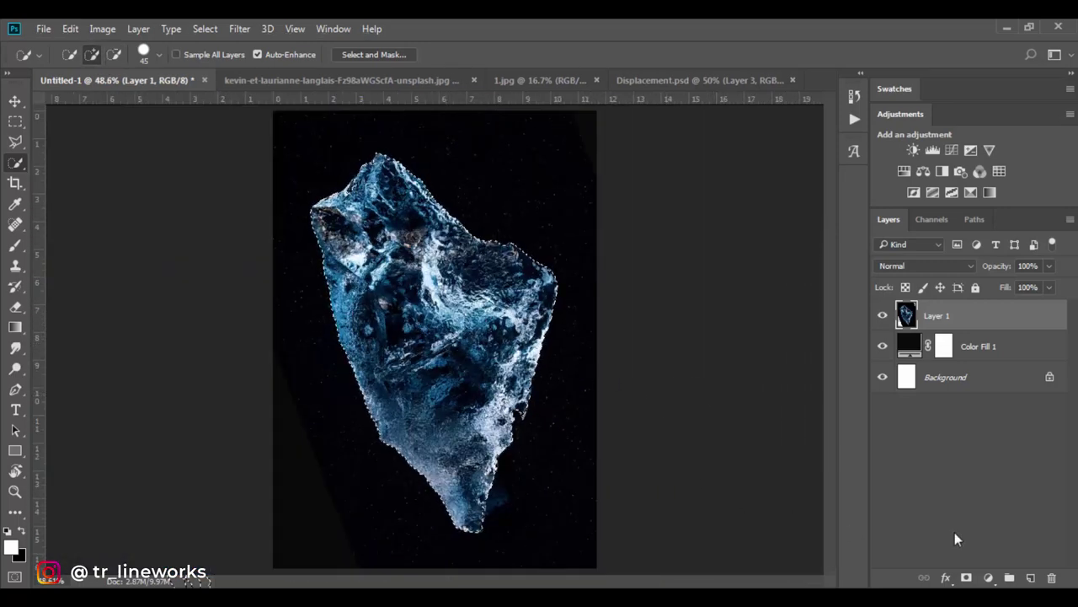
pyautogui.click(968, 578)
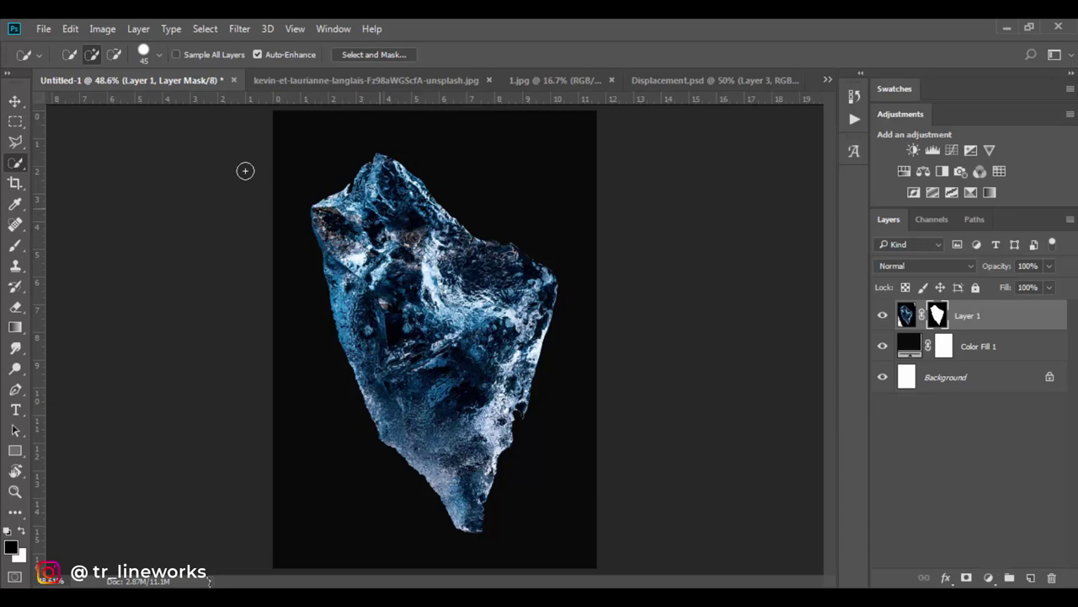
pyautogui.click(15, 102)
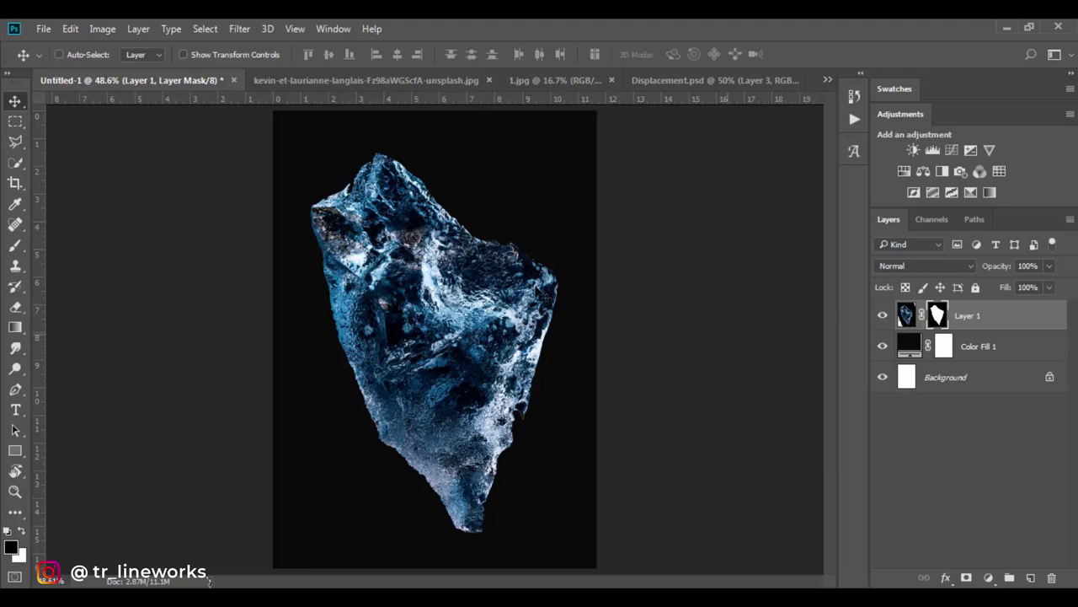
# Save the document as Distortion Map.psd in the 30 Ice Distortion typography folder.
pyautogui.click(44, 28)
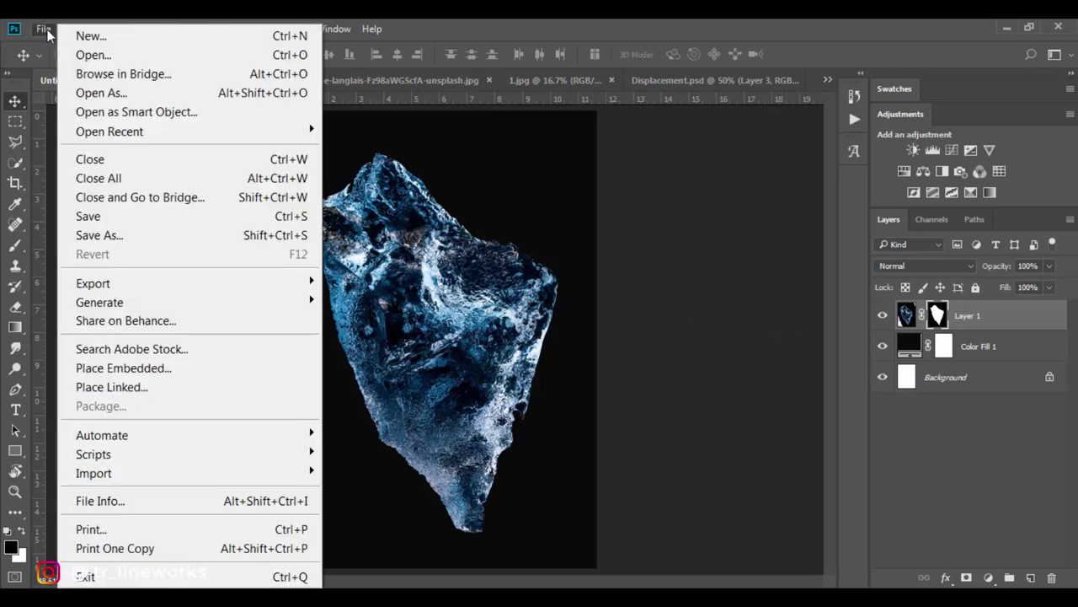
pyautogui.click(95, 236)
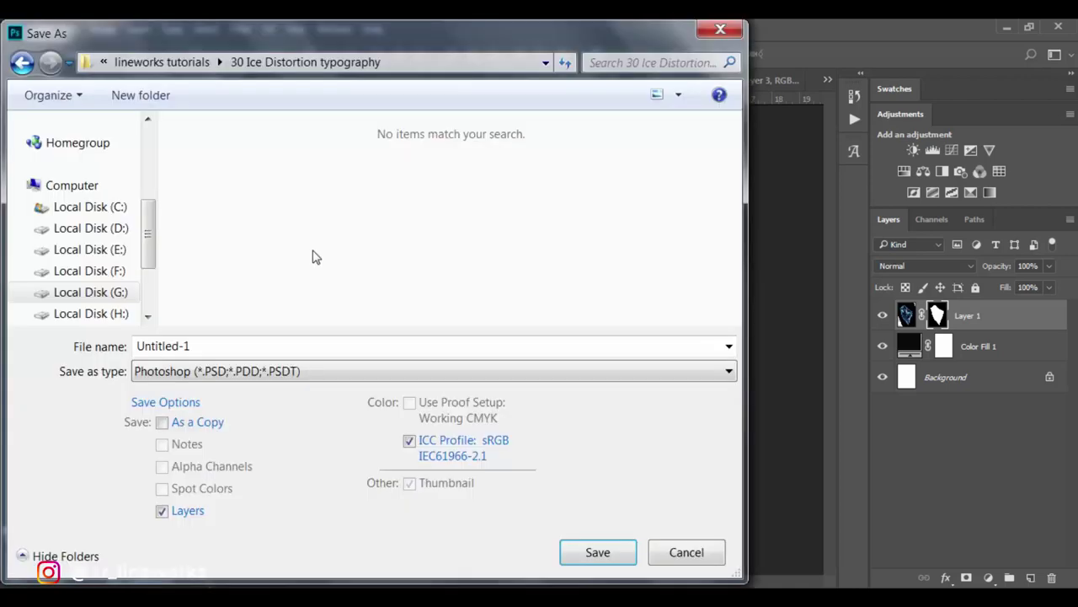
pyautogui.doubleClick(192, 346)
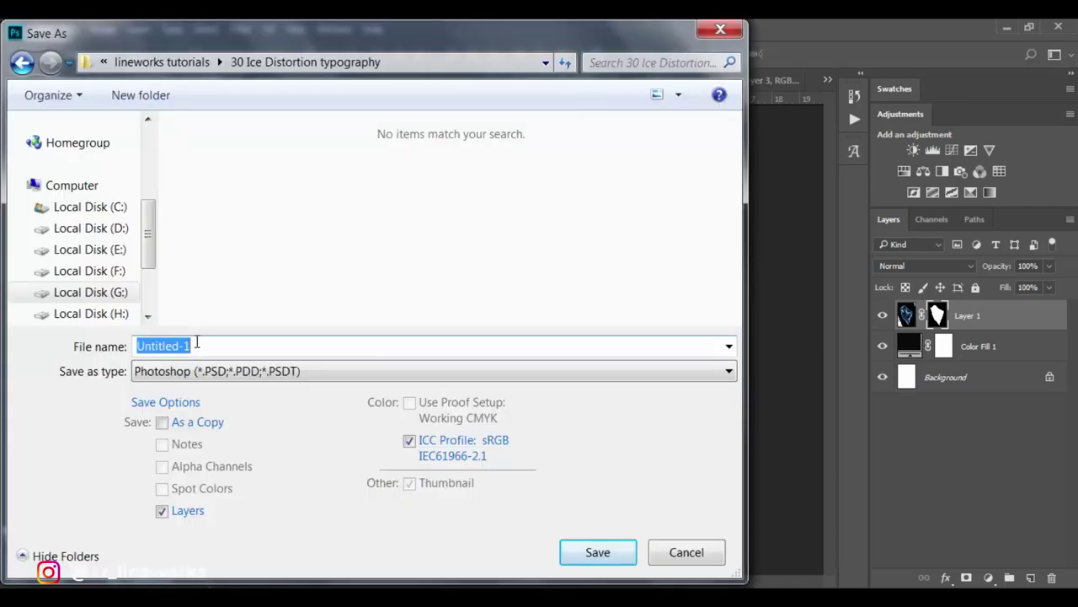
pyautogui.write('D')
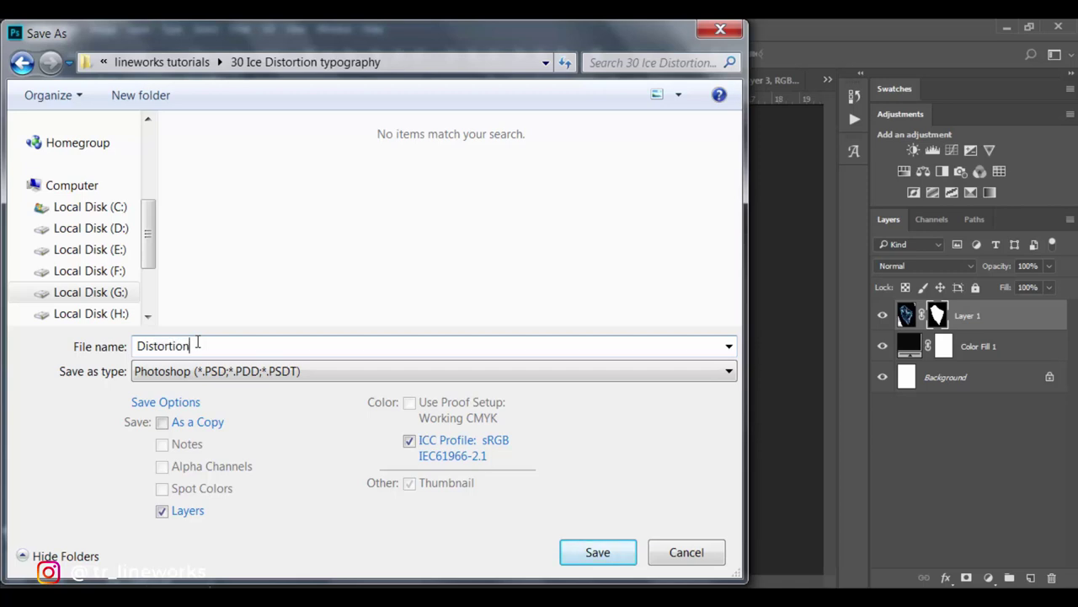
pyautogui.write('istortion Map')
pyautogui.click(596, 554)
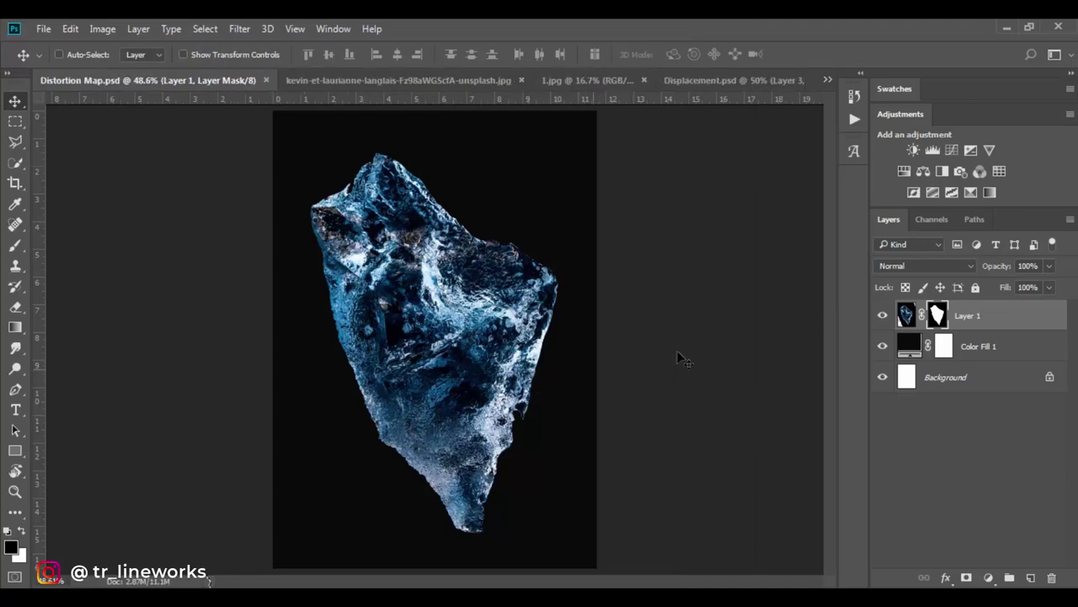
# Type the word ZERO in Helvetica Bold over the ice rock.
pyautogui.click(18, 409)
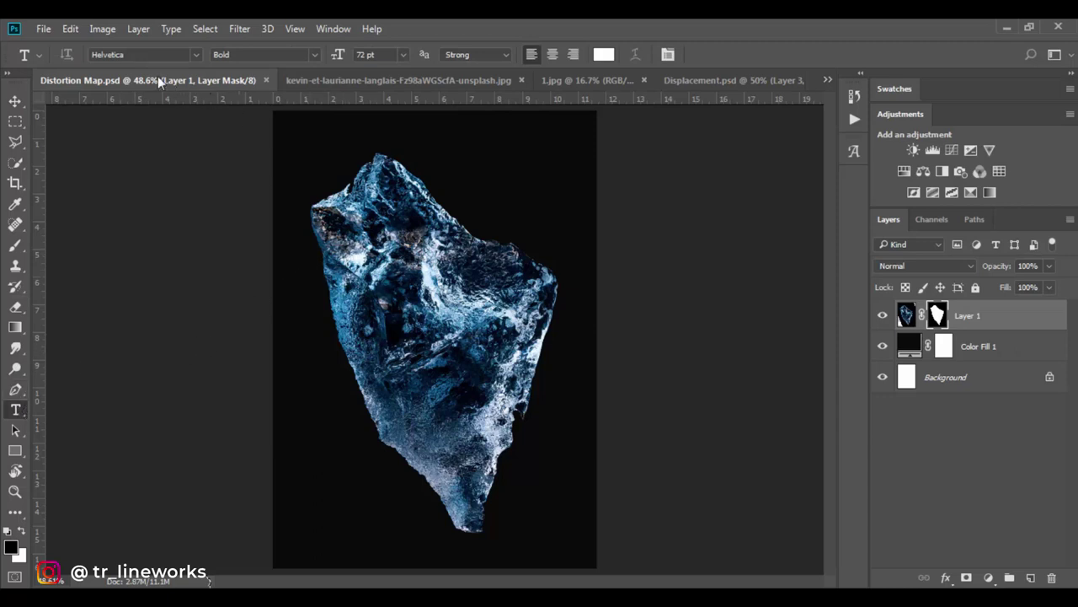
pyautogui.click(246, 55)
pyautogui.click(362, 282)
pyautogui.write('ZERO')
pyautogui.hotkey('ctrl', 'Return')
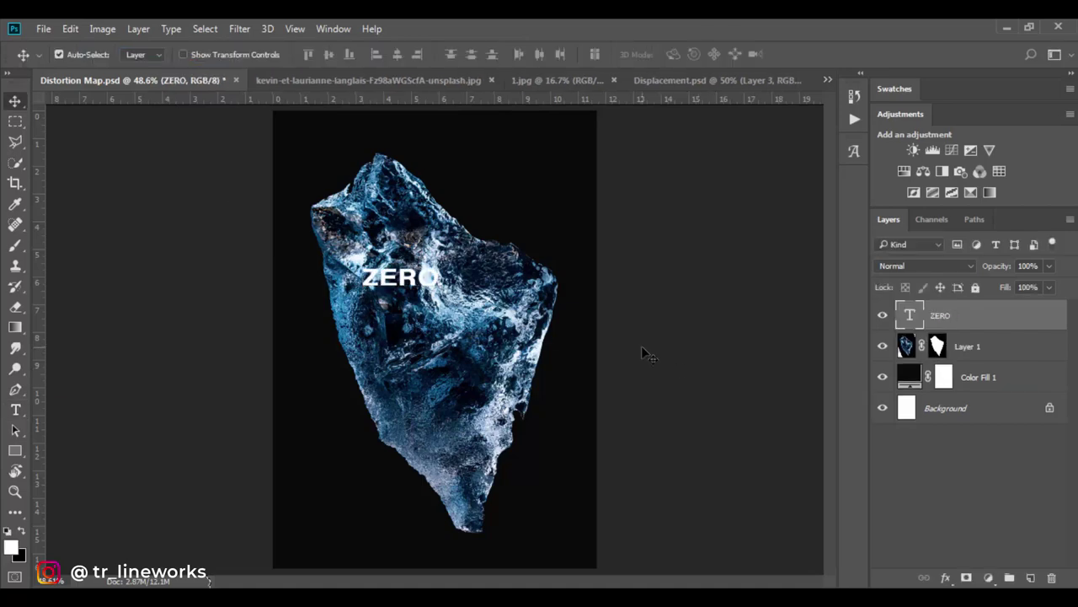
# Rotate ZERO -90° to run vertically, enlarge it, and duplicate it to the left.
pyautogui.hotkey('ctrl', 't')
pyautogui.moveTo(459, 290); pyautogui.dragTo(462, 340)
pyautogui.moveTo(505, 196); pyautogui.dragTo(542, 172)
pyautogui.press('Return')
pyautogui.moveTo(459, 215); pyautogui.dragTo(455, 209)
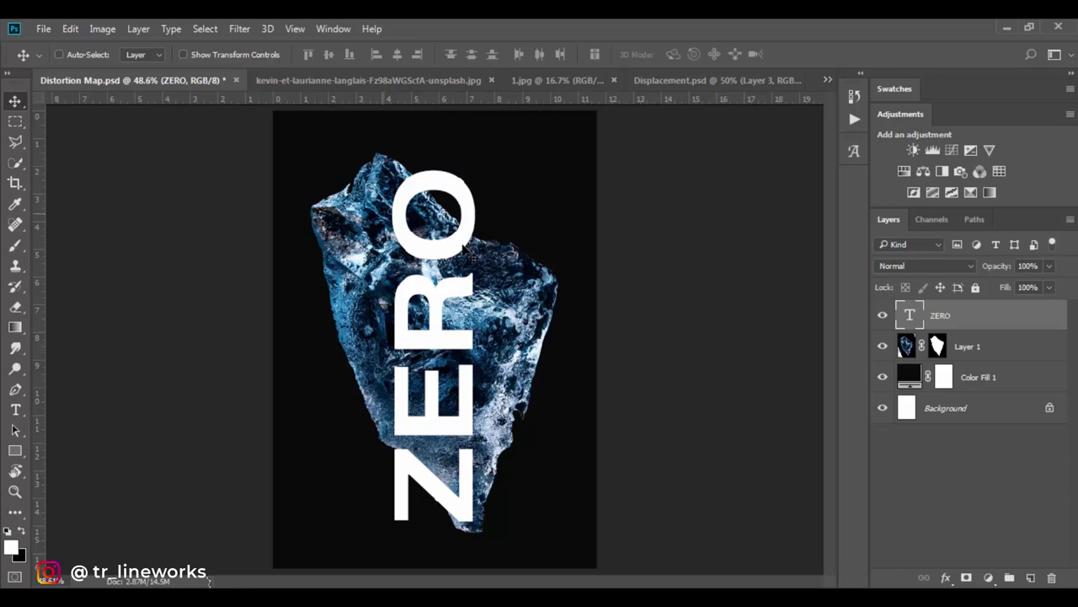
pyautogui.moveTo(446, 246); pyautogui.dragTo(351, 246)
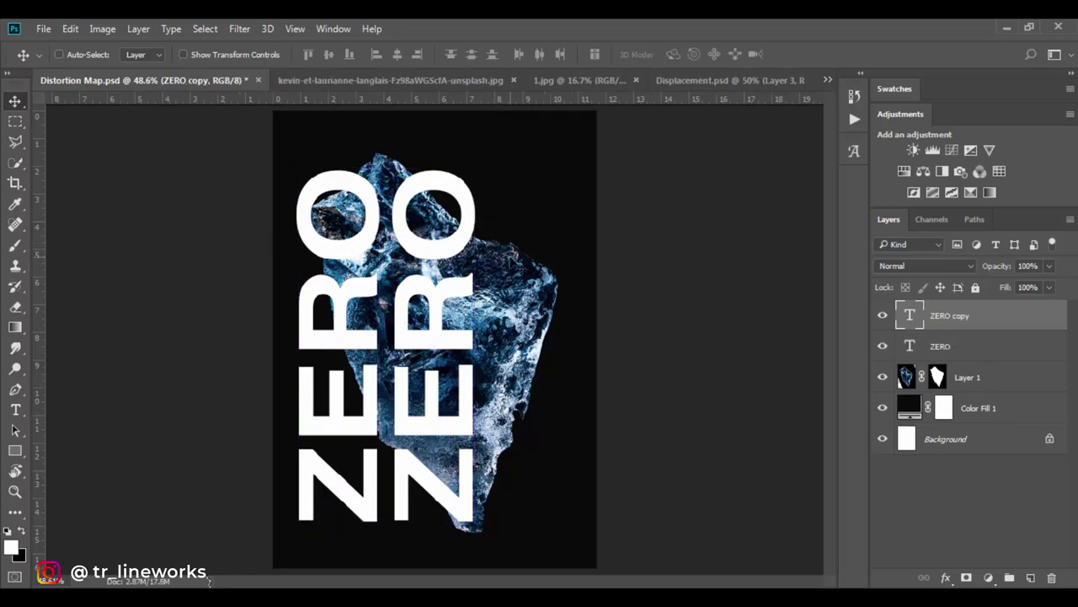
# Retype the ZERO copy as O, shrink and rotate it into a degree sign above ZERO.
pyautogui.click(16, 410)
pyautogui.click(337, 472)
pyautogui.hotkey('ctrl', 'a')
pyautogui.write('O')
pyautogui.moveTo(316, 468); pyautogui.dragTo(362, 169)
pyautogui.moveTo(421, 194); pyautogui.dragTo(380, 167)
pyautogui.moveTo(378, 126); pyautogui.dragTo(409, 135)
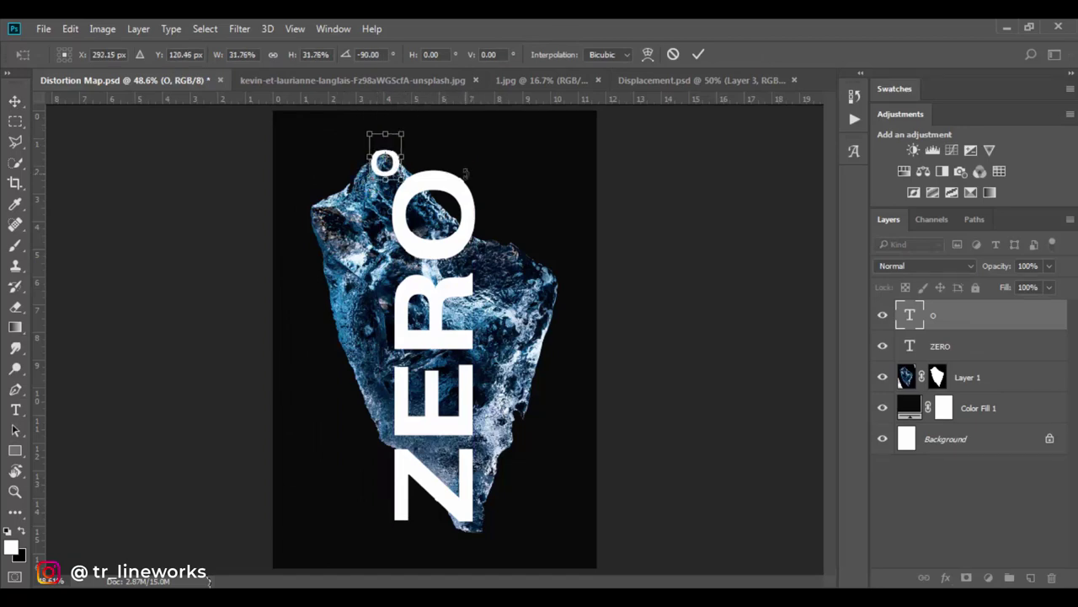
pyautogui.press('Return')
# Duplicate the ZERO layer to its right.
pyautogui.scroll(-1, 543, 216)
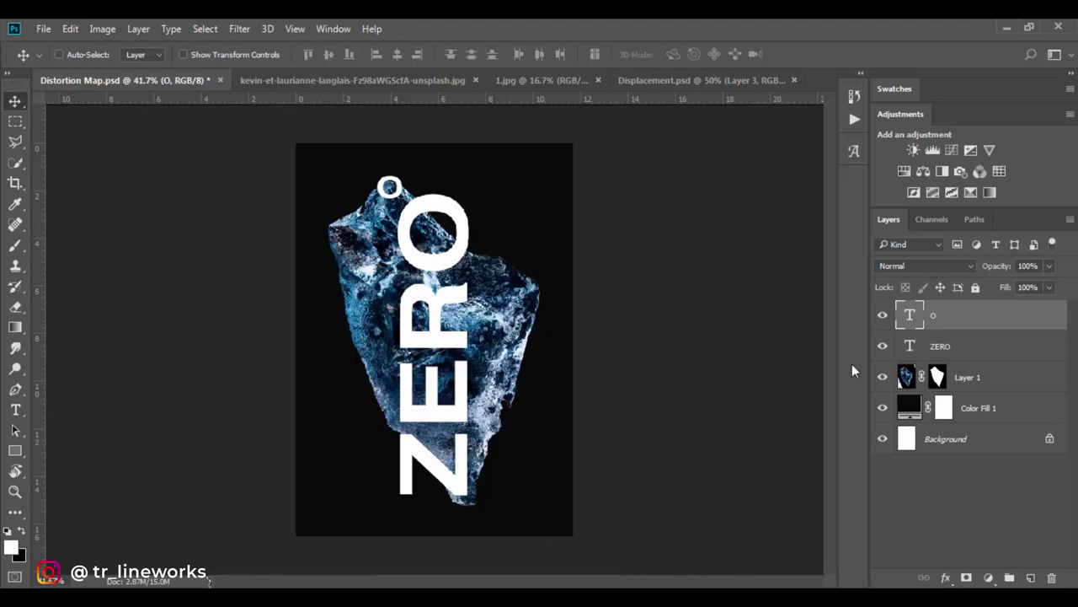
pyautogui.click(946, 349)
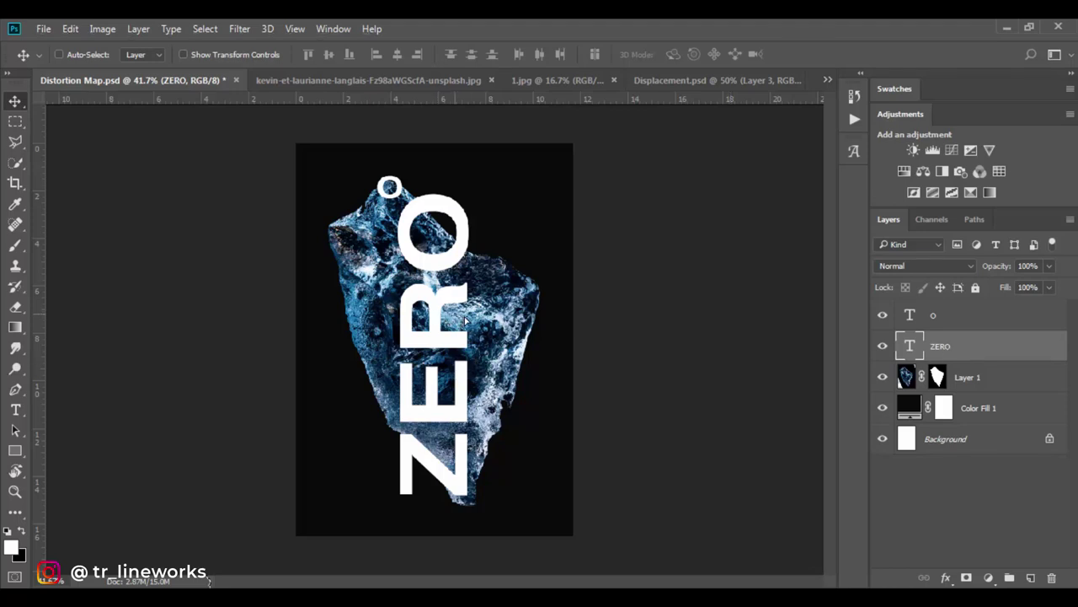
pyautogui.moveTo(457, 319); pyautogui.dragTo(522, 326)
# Shrink the new ZERO copy into the bottom-left and retype it as Celcius.
pyautogui.hotkey('ctrl', 't')
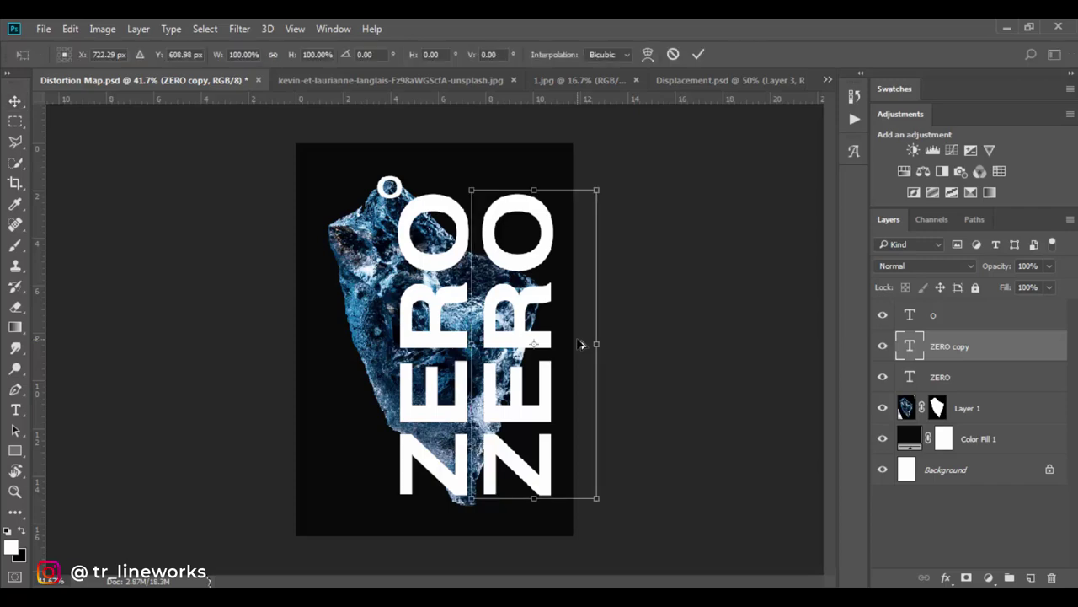
pyautogui.moveTo(584, 344); pyautogui.dragTo(315, 467)
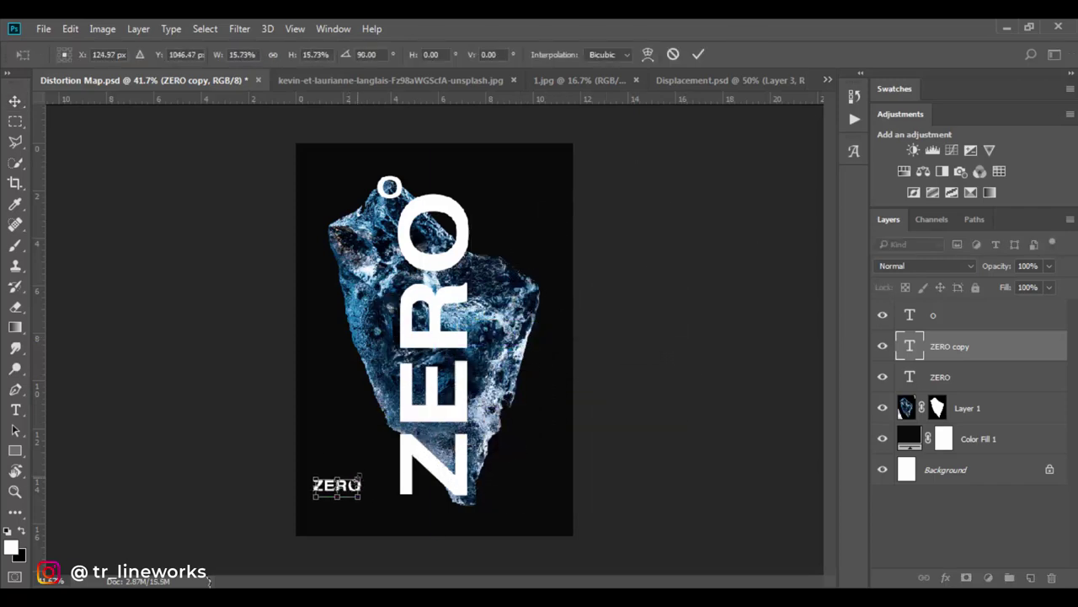
pyautogui.press('Return')
pyautogui.scroll(5, 397, 464)
pyautogui.doubleClick(299, 383)
pyautogui.write('Celcius')
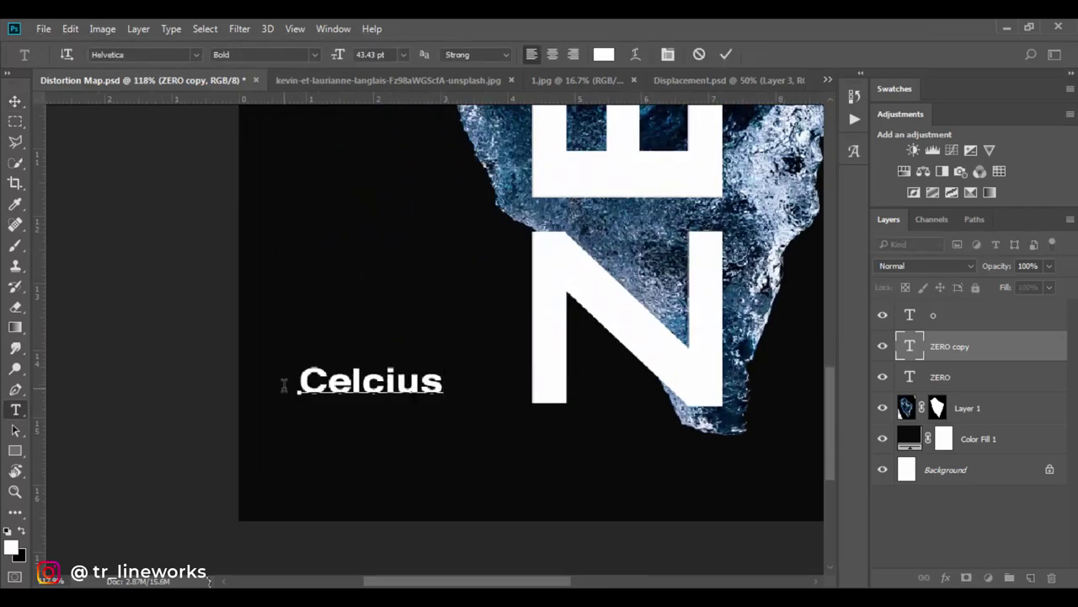
pyautogui.hotkey('ctrl', 'Return')
# Duplicate the Celcius line into a stack and select all four Celcius layers.
pyautogui.press('v')
pyautogui.moveTo(387, 385); pyautogui.dragTo(392, 456)
pyautogui.scroll(-5, 529, 457)
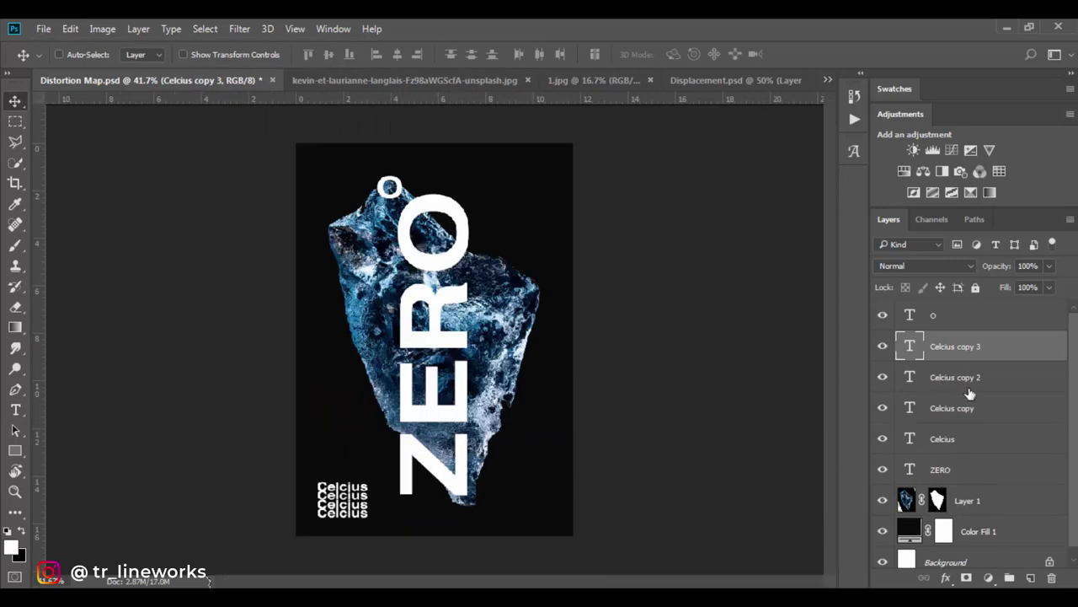
pyautogui.keyDown('shift'); pyautogui.click(978, 437); pyautogui.keyUp('shift')
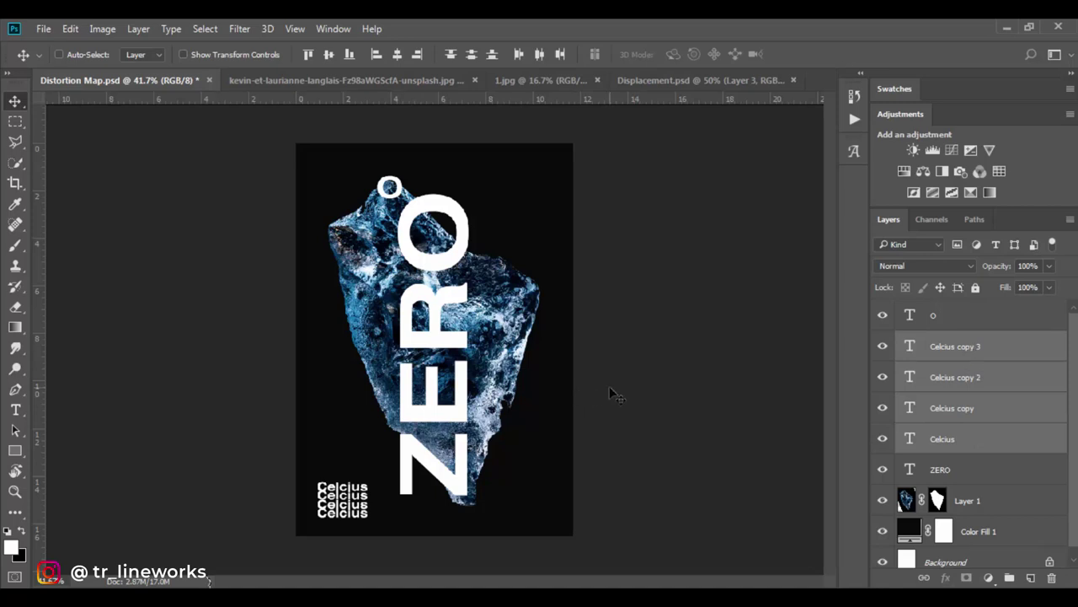
# Rotate the four Celcius lines -90° and move them to the poster's top-right corner.
pyautogui.hotkey('ctrl', 't')
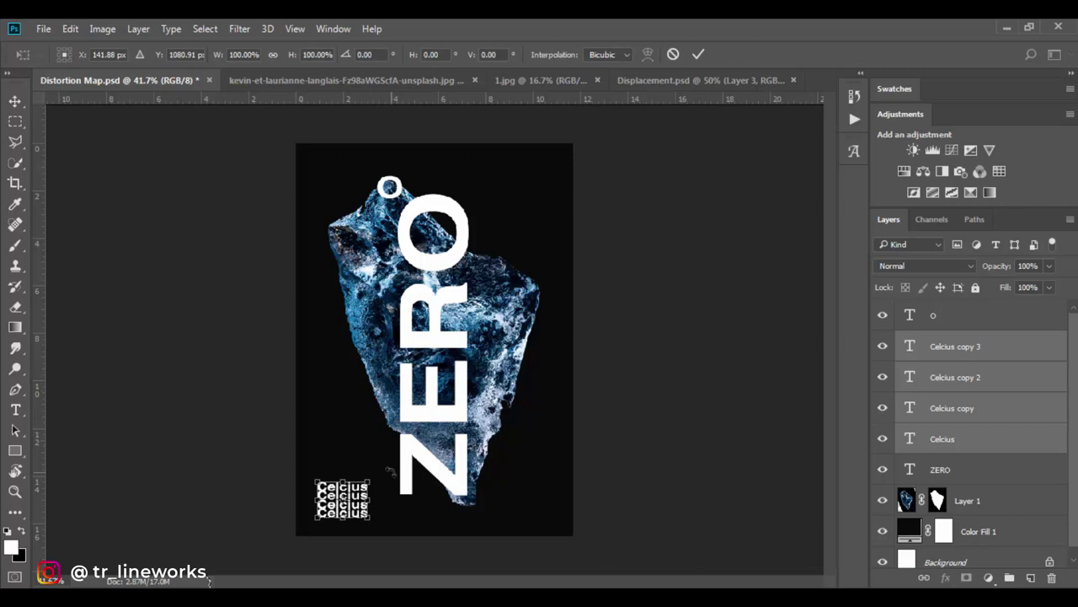
pyautogui.moveTo(371, 450); pyautogui.dragTo(317, 448)
pyautogui.moveTo(355, 510); pyautogui.dragTo(530, 204)
pyautogui.press('Return')
pyautogui.scroll(3, 590, 156)
pyautogui.scroll(-3, 594, 150)
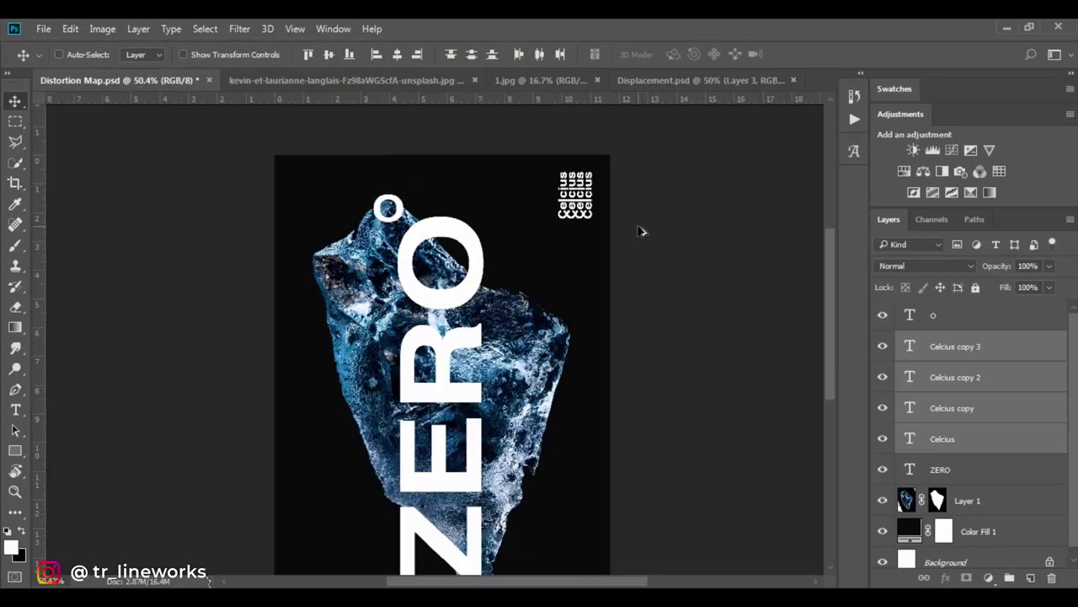
pyautogui.scroll(4, 640, 231)
pyautogui.hotkey('ctrl', 't')
pyautogui.press('Return')
pyautogui.hotkey('ctrl', '0')
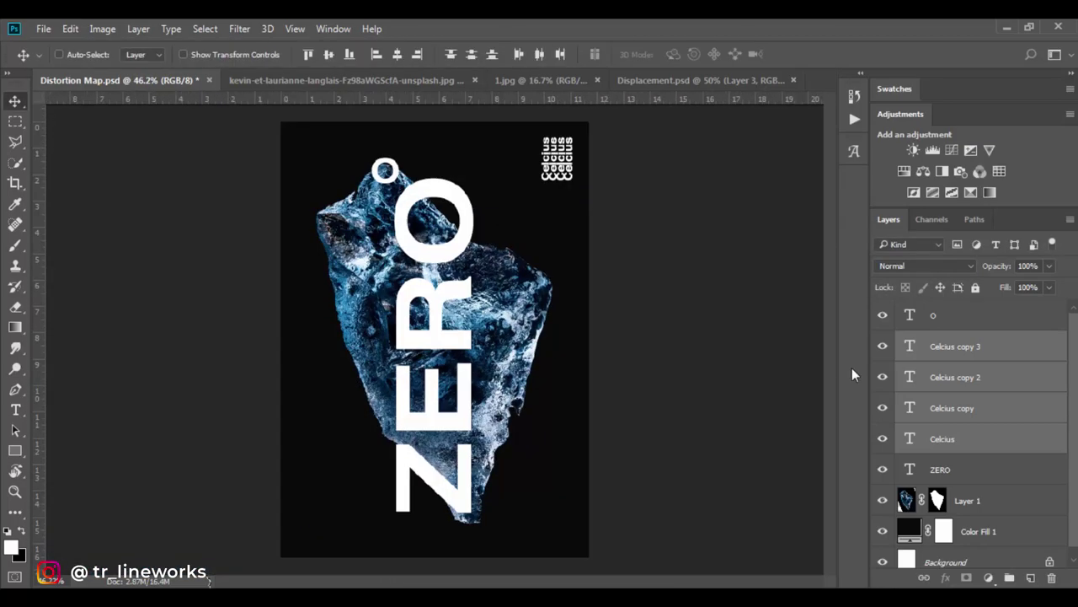
# Drag the ZERO text layer below Layer 1 and convert it to a smart object.
pyautogui.click(948, 323)
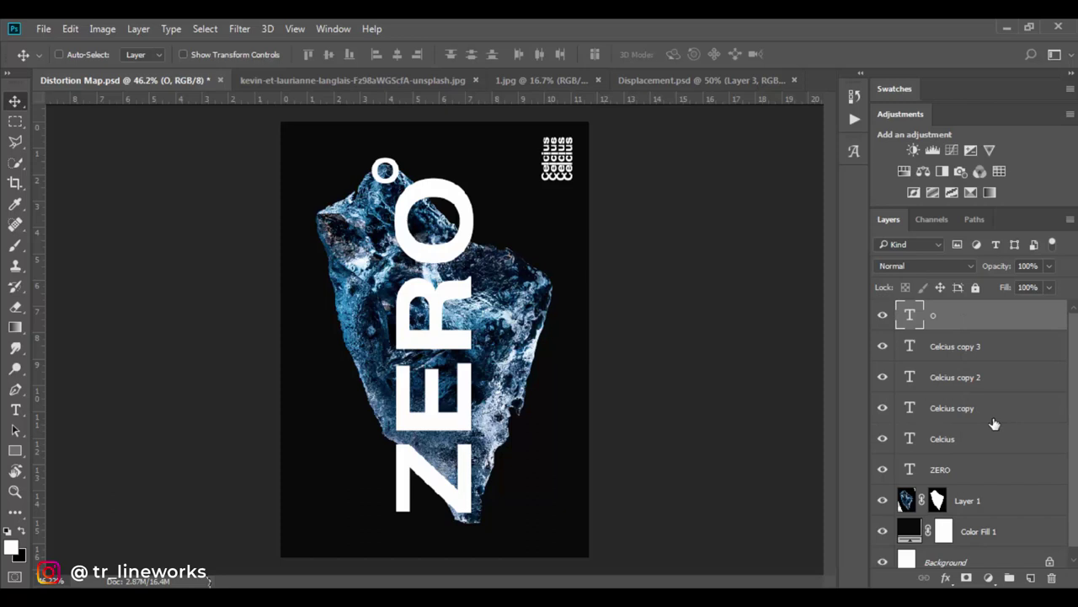
pyautogui.click(957, 473)
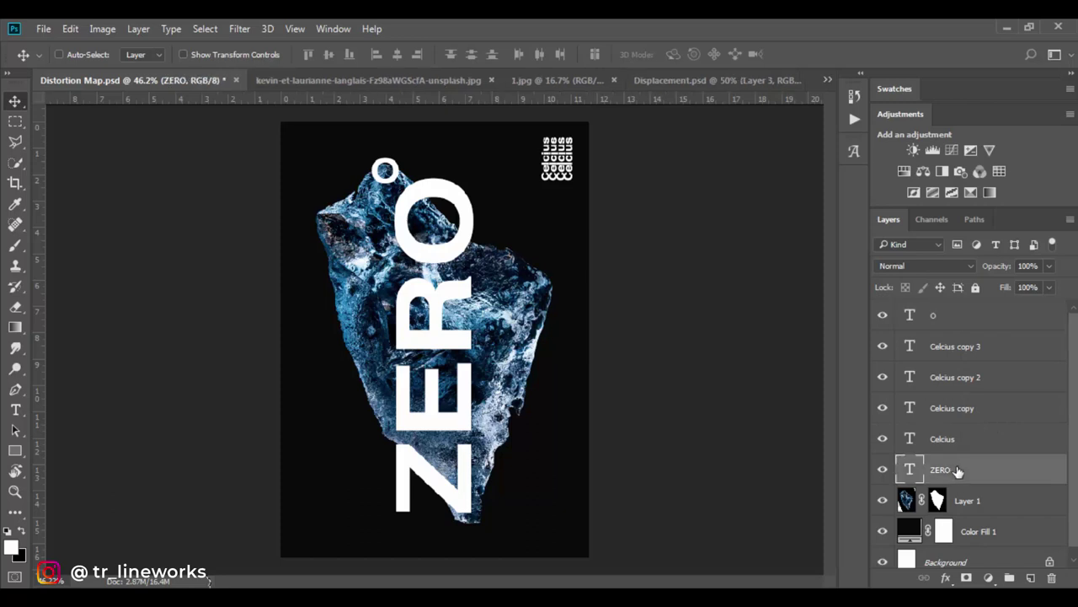
pyautogui.moveTo(1072, 447); pyautogui.dragTo(1072, 492)
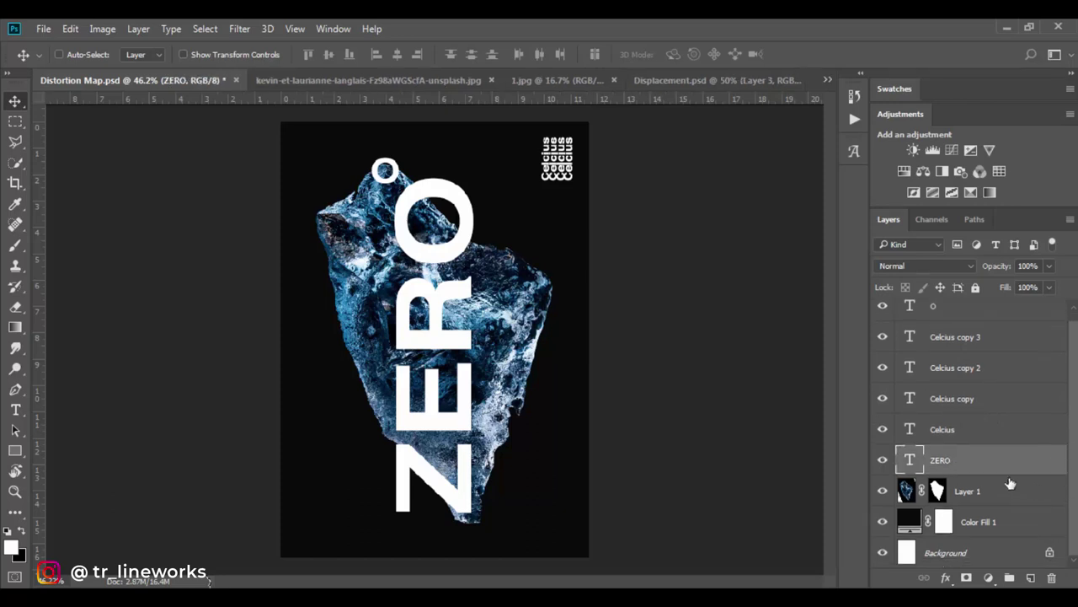
pyautogui.moveTo(945, 459); pyautogui.dragTo(939, 499)
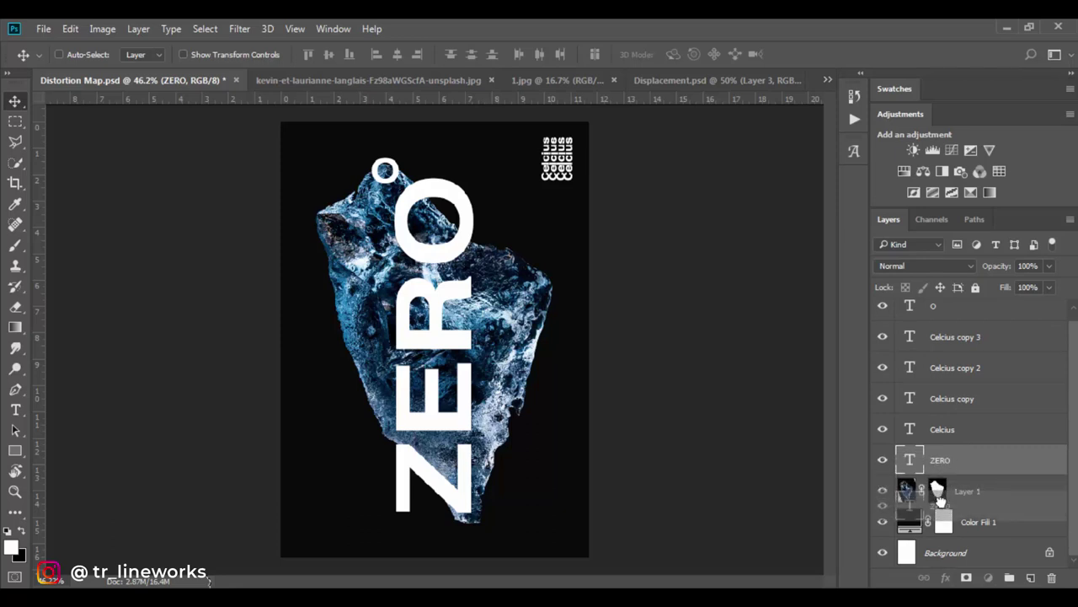
pyautogui.moveTo(938, 499); pyautogui.dragTo(939, 500)
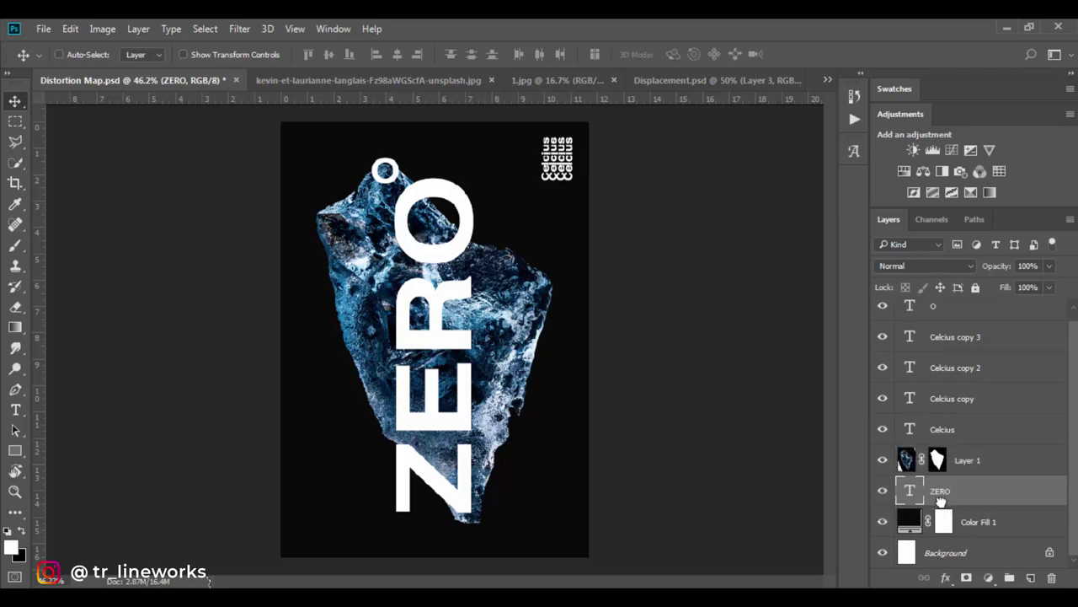
pyautogui.rightClick(981, 496)
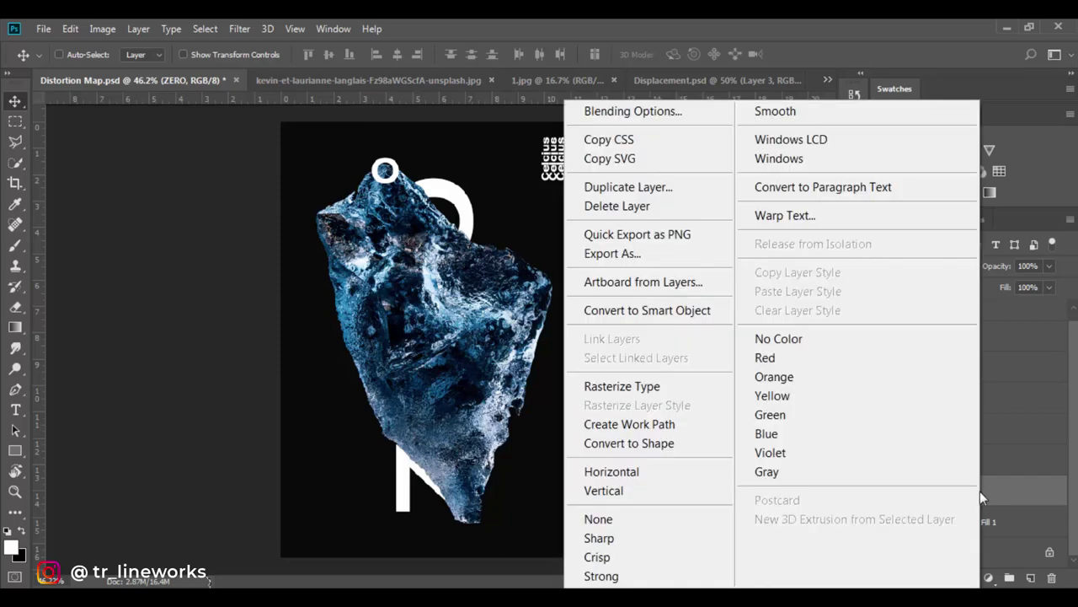
pyautogui.click(683, 311)
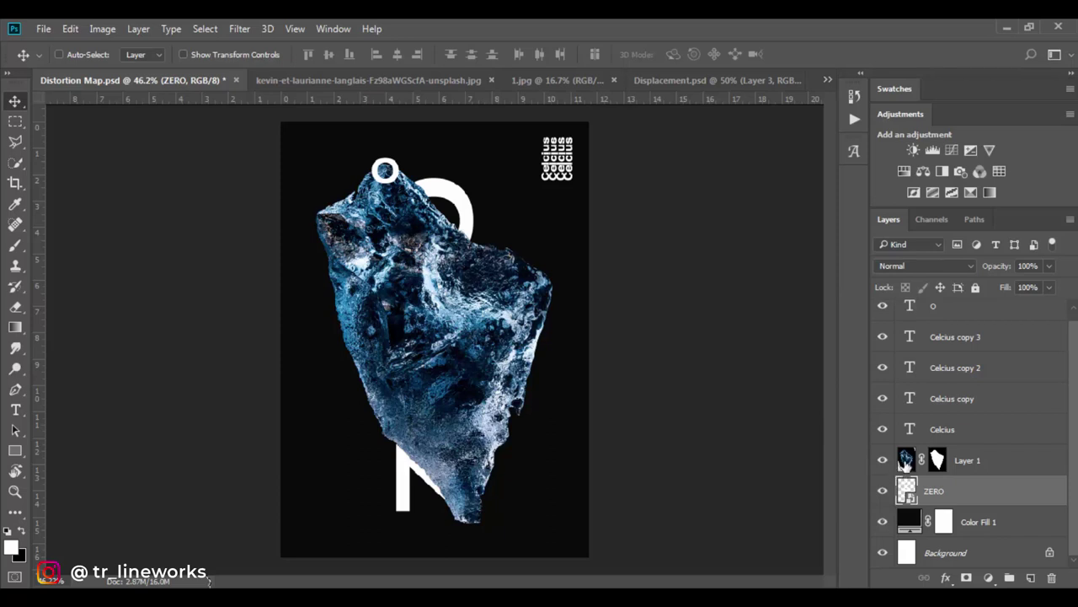
# Apply a Displace filter to ZERO at horizontal and vertical scale 10 using Distortion Map.psd.
pyautogui.click(240, 31)
pyautogui.moveTo(305, 270)
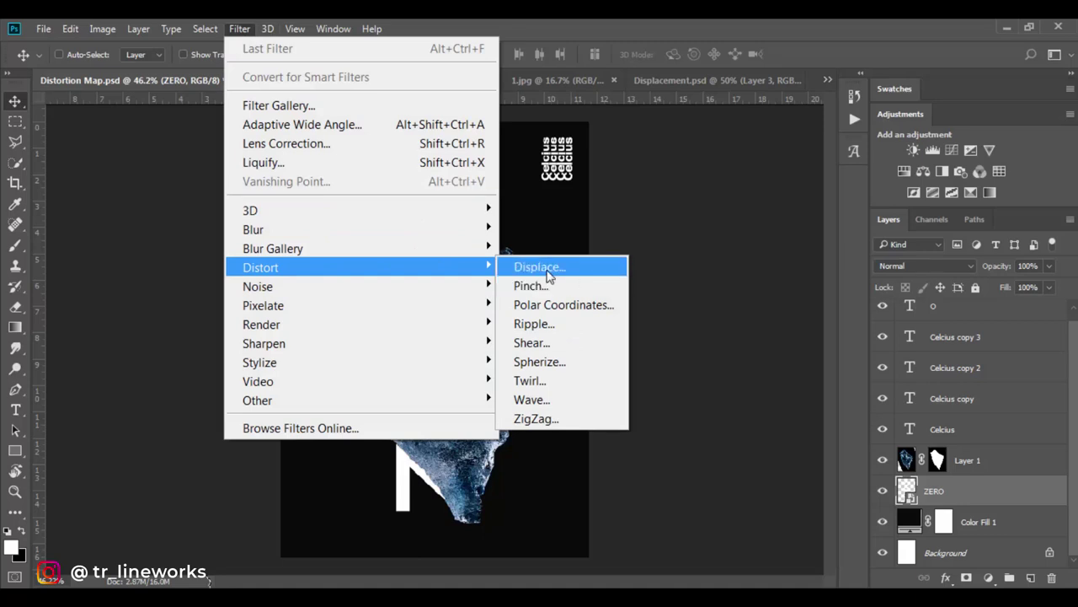
pyautogui.click(539, 267)
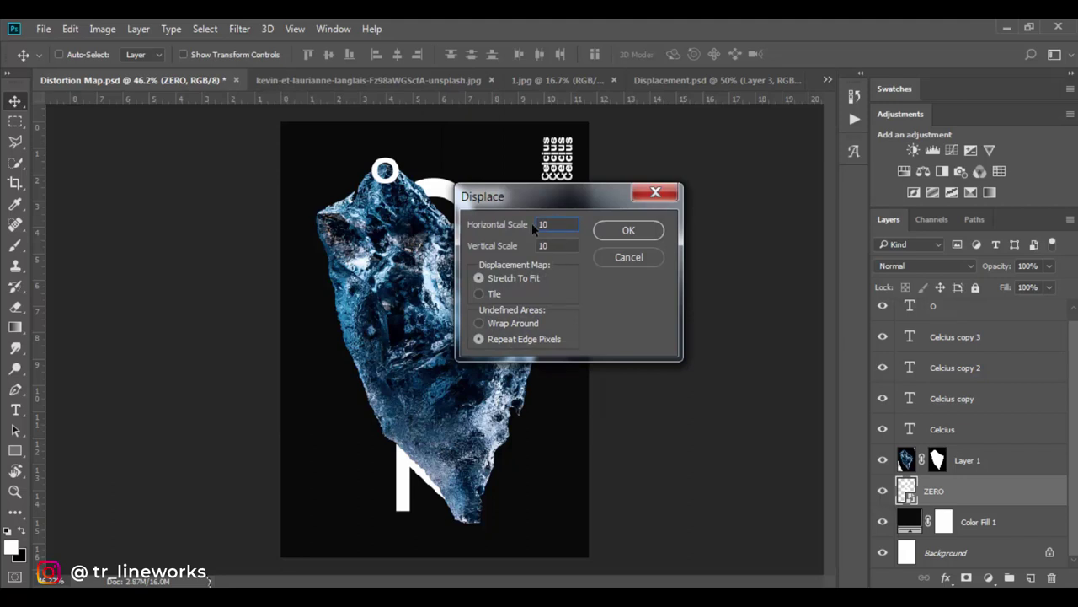
pyautogui.press('Tab')
pyautogui.click(610, 233)
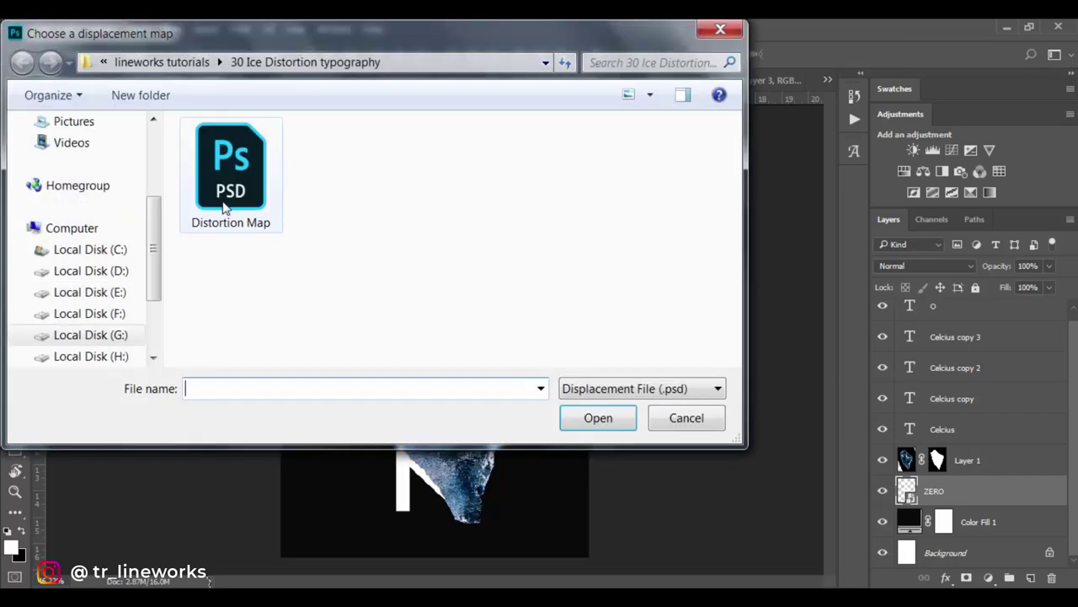
pyautogui.click(226, 208)
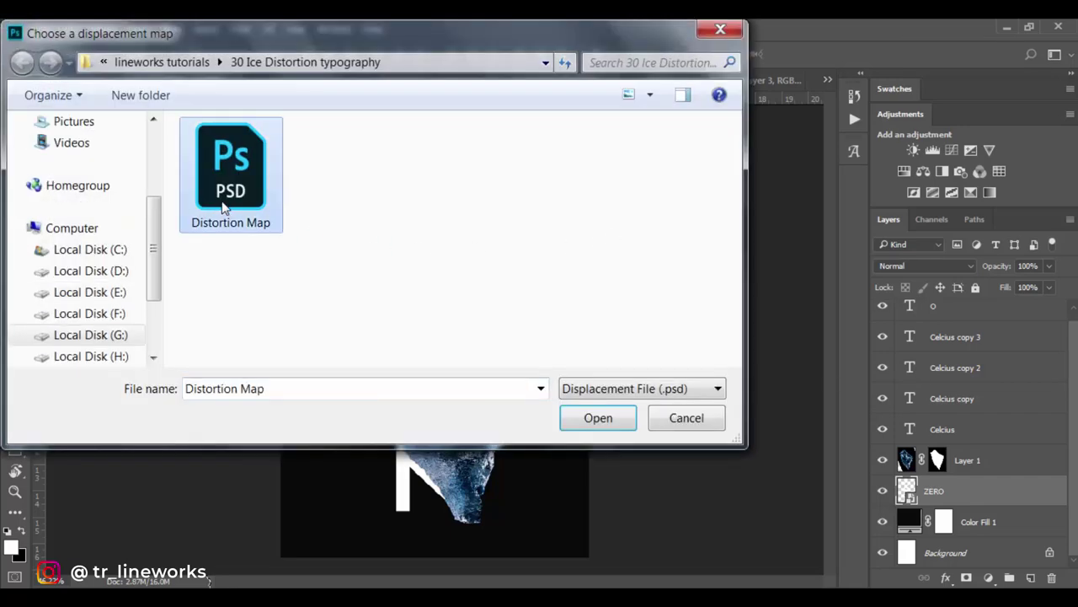
pyautogui.click(600, 418)
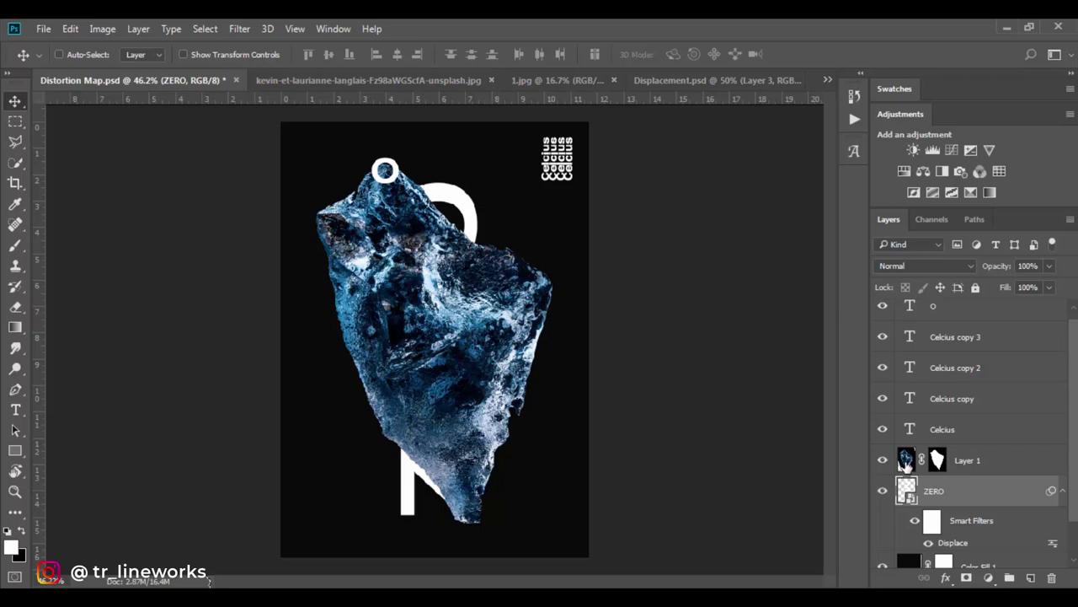
# Set the ice rock layer's blend mode to Lighten so ZERO shows through.
pyautogui.click(883, 460)
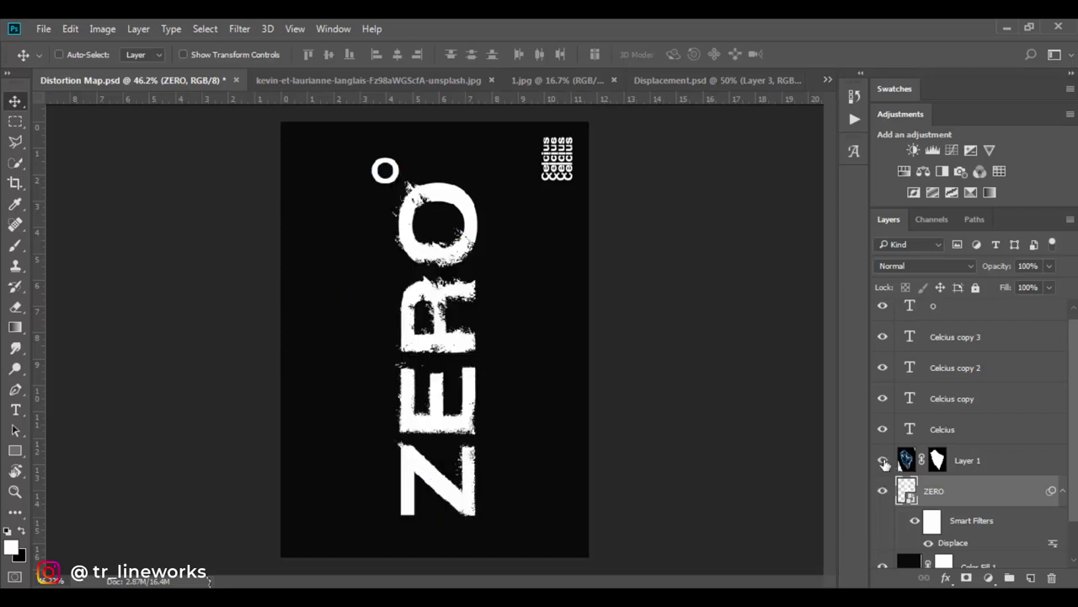
pyautogui.click(882, 461)
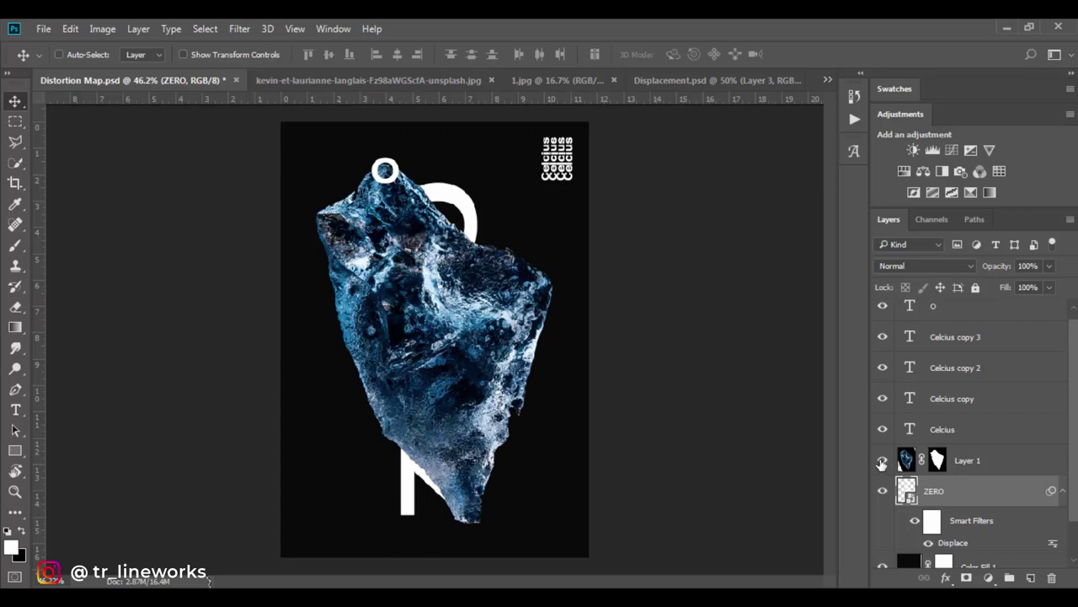
pyautogui.click(912, 460)
pyautogui.click(921, 264)
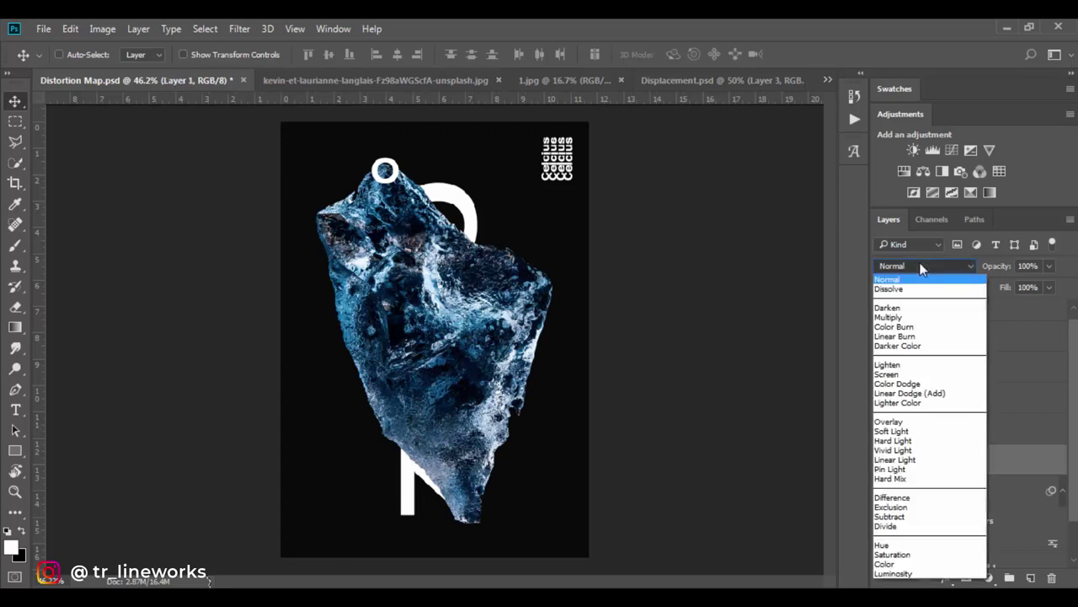
pyautogui.click(901, 367)
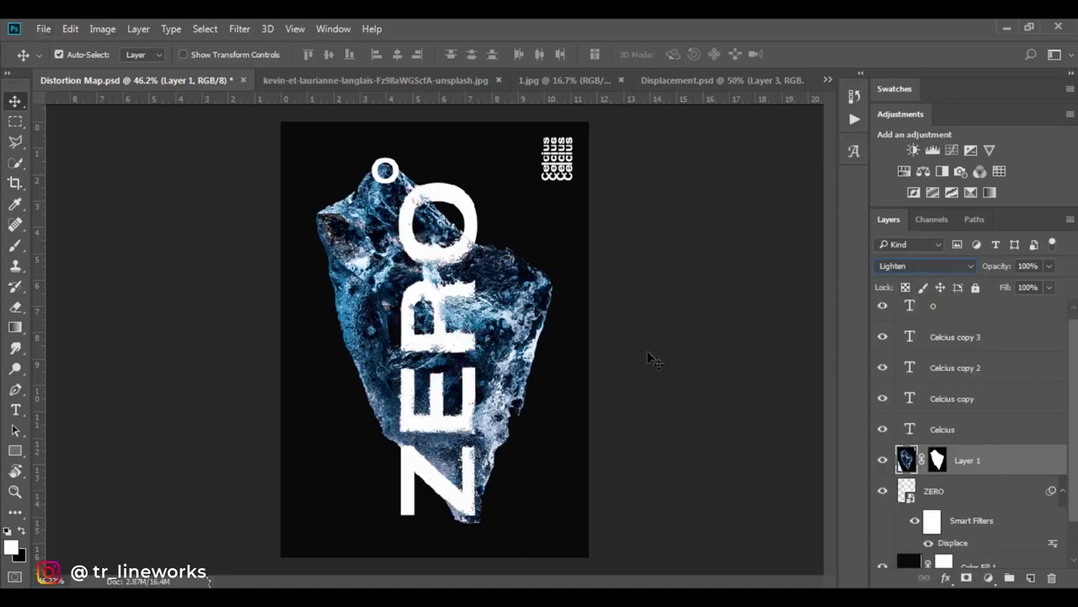
# Zoom in on the distorted ZERO lettering, then bring up the fill and adjustment layer list.
pyautogui.hotkey('ctrl', '+')
pyautogui.hotkey('ctrl', '+')
pyautogui.hotkey('ctrl', '+')
pyautogui.hotkey('ctrl', '+')
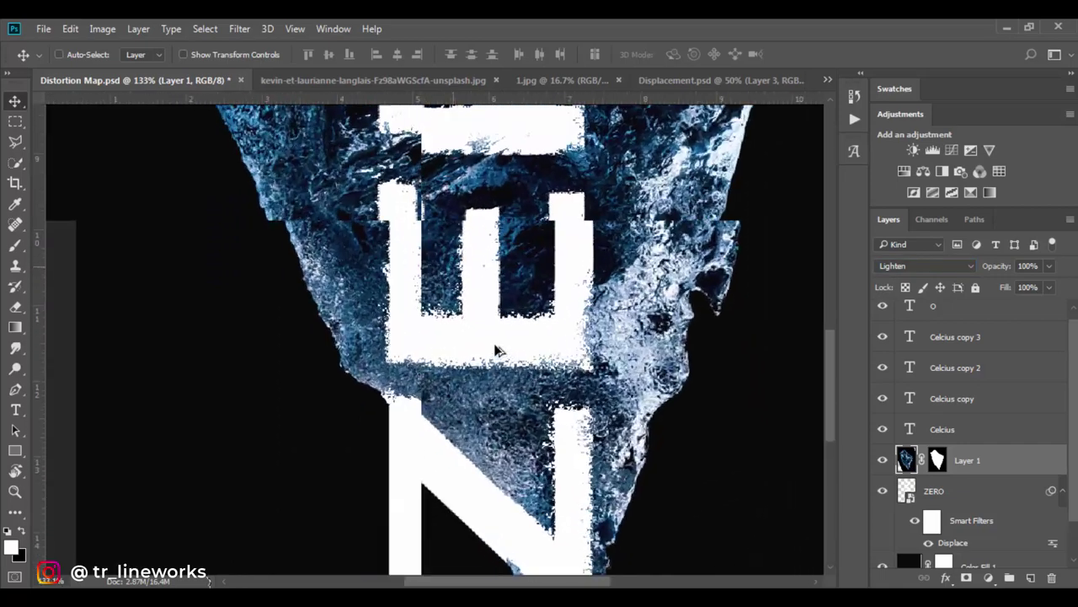
pyautogui.scroll(-8, 497, 350)
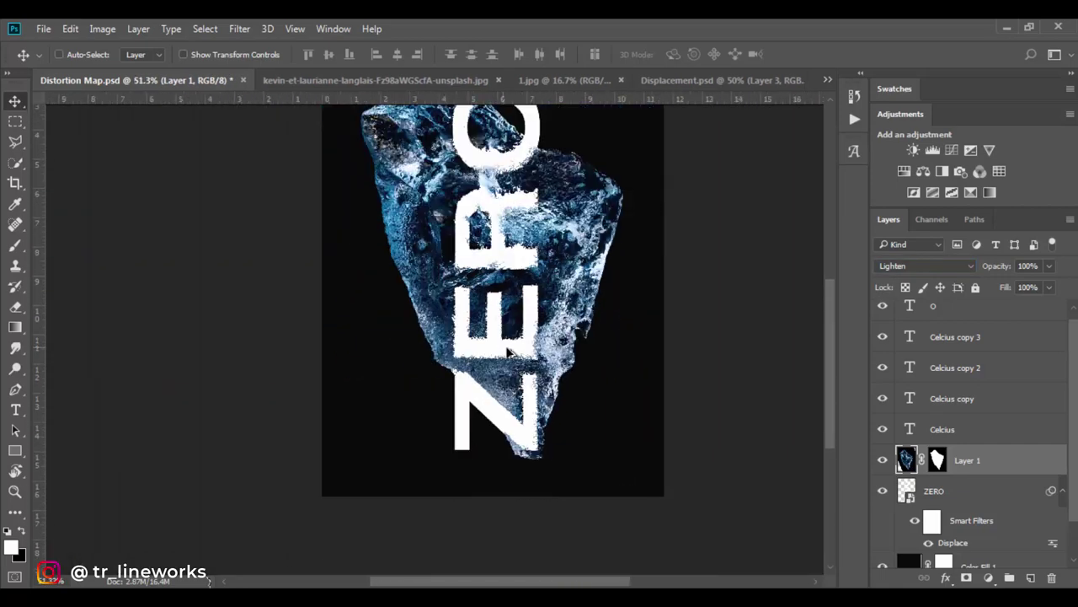
pyautogui.scroll(5, 508, 352)
pyautogui.scroll(-1, 514, 352)
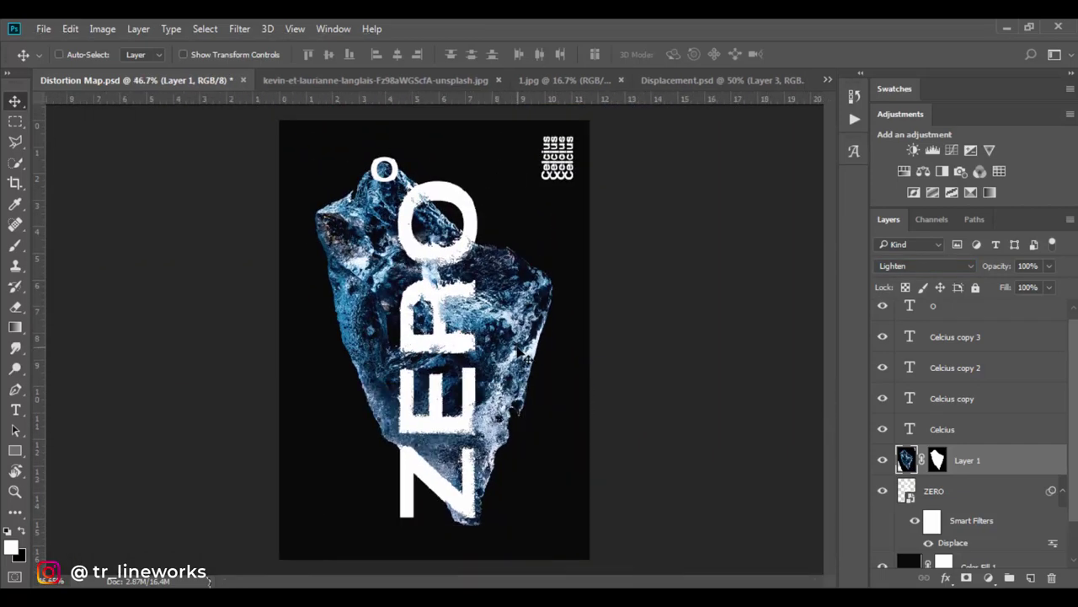
pyautogui.click(989, 578)
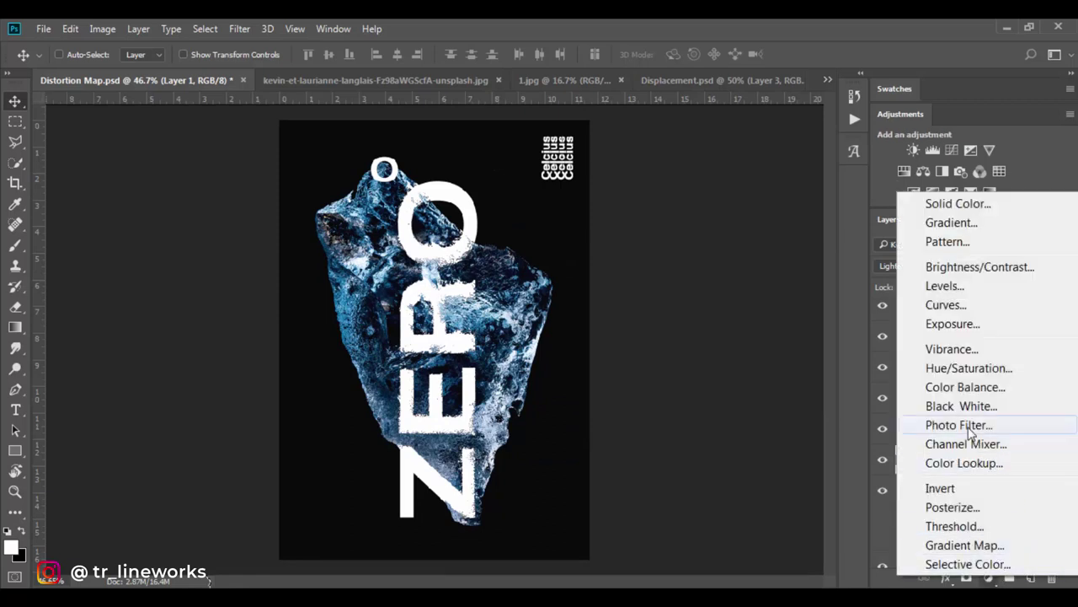
# Add a Hue/Saturation layer clipped to the ice rock with Saturation -100 and Lightness -23.
pyautogui.click(958, 368)
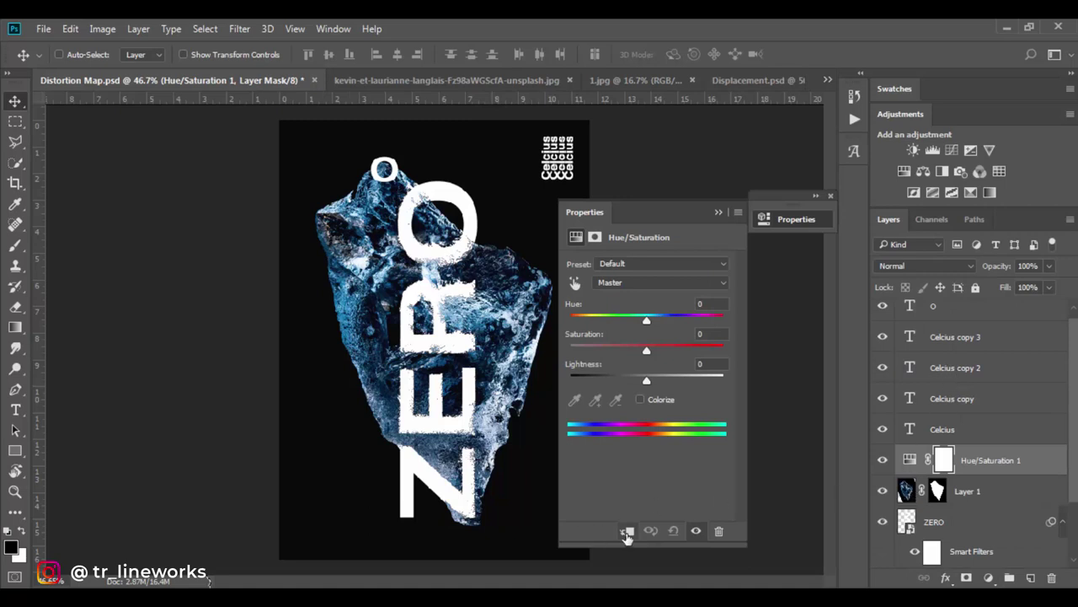
pyautogui.click(627, 531)
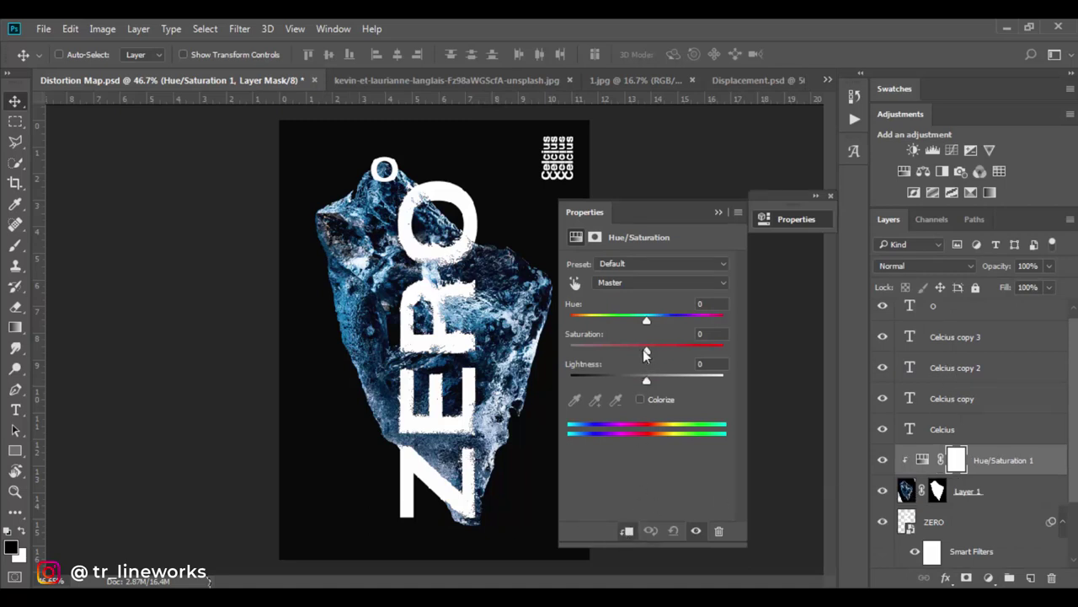
pyautogui.moveTo(646, 353); pyautogui.dragTo(569, 351)
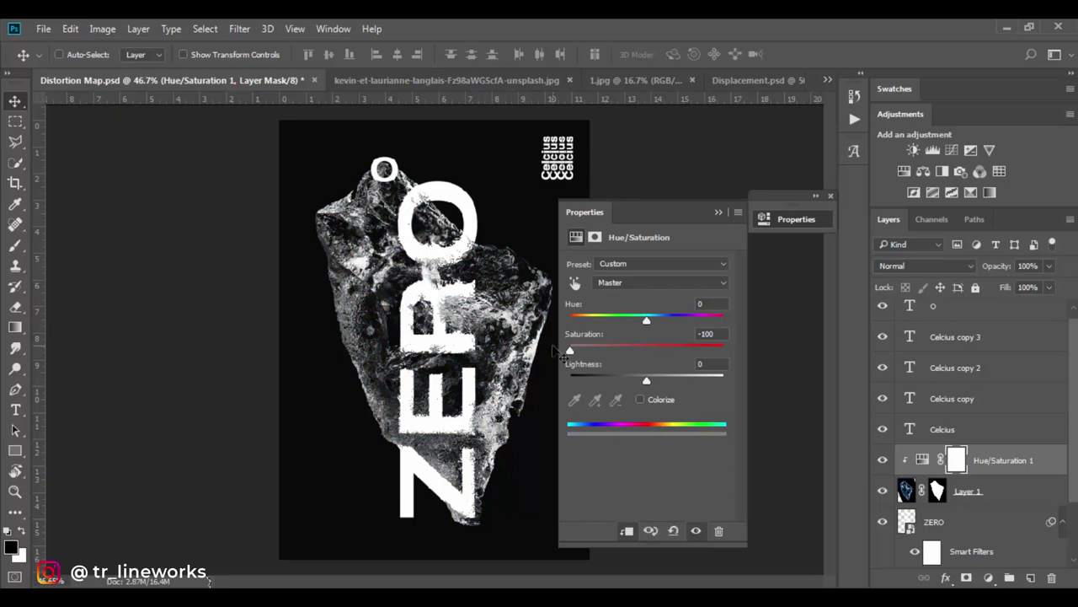
pyautogui.moveTo(646, 380)
pyautogui.mouseDown()
pyautogui.moveTo(627, 386)
pyautogui.moveTo(636, 389)
pyautogui.mouseUp()
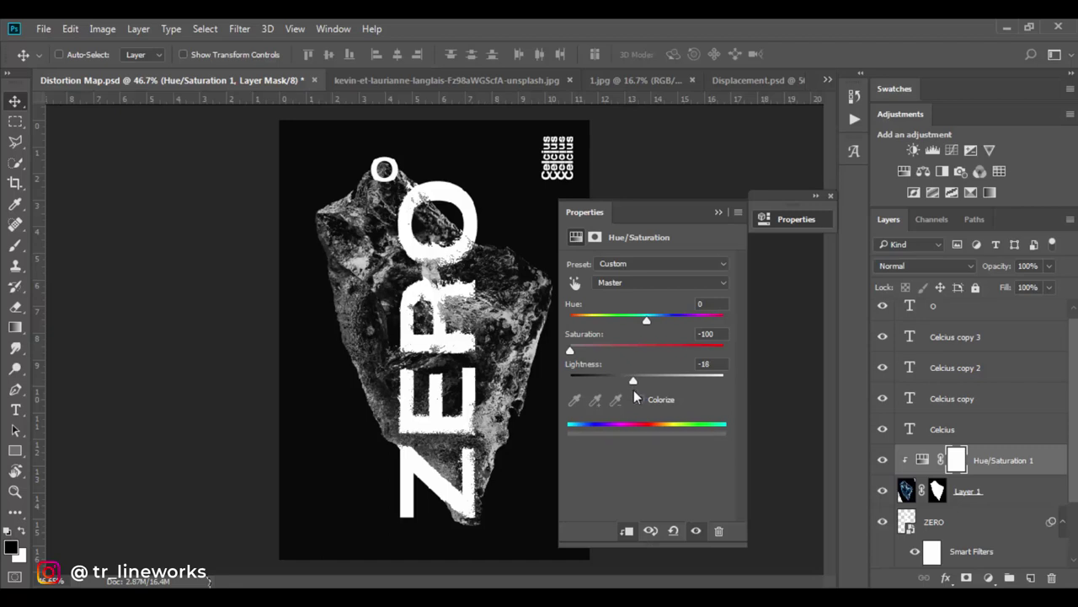
pyautogui.moveTo(634, 390)
pyautogui.mouseDown()
pyautogui.moveTo(620, 390)
pyautogui.moveTo(632, 393)
pyautogui.moveTo(629, 380)
pyautogui.mouseUp()
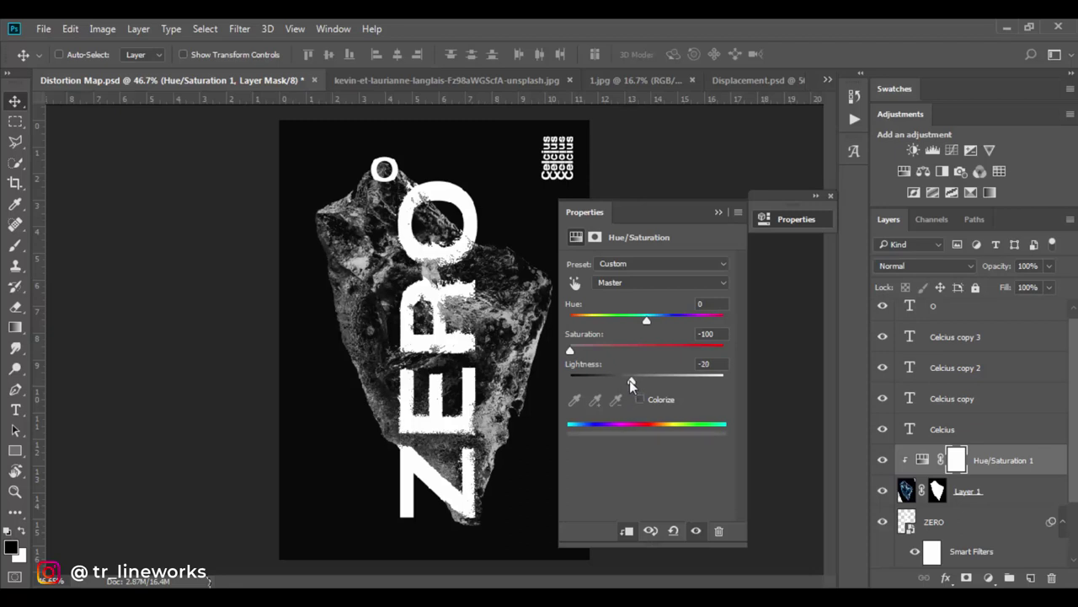
pyautogui.click(718, 212)
pyautogui.click(830, 196)
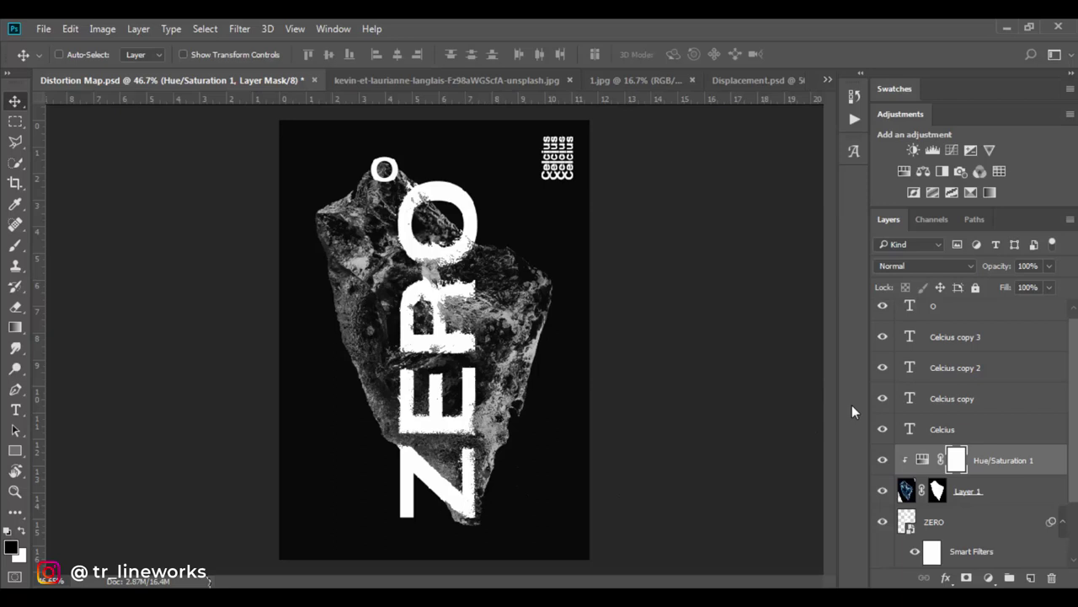
pyautogui.moveTo(1074, 446); pyautogui.dragTo(1074, 482)
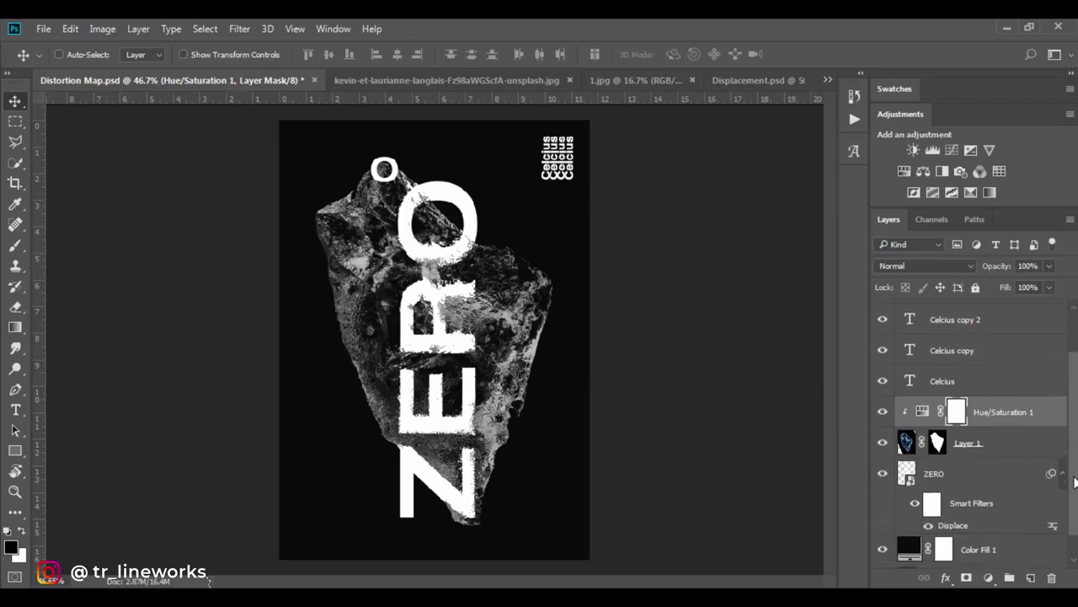
# Select the Hue/Saturation 1, rock and ZERO layers together, then select the o text layer.
pyautogui.keyDown('shift'); pyautogui.click(991, 480); pyautogui.keyUp('shift')
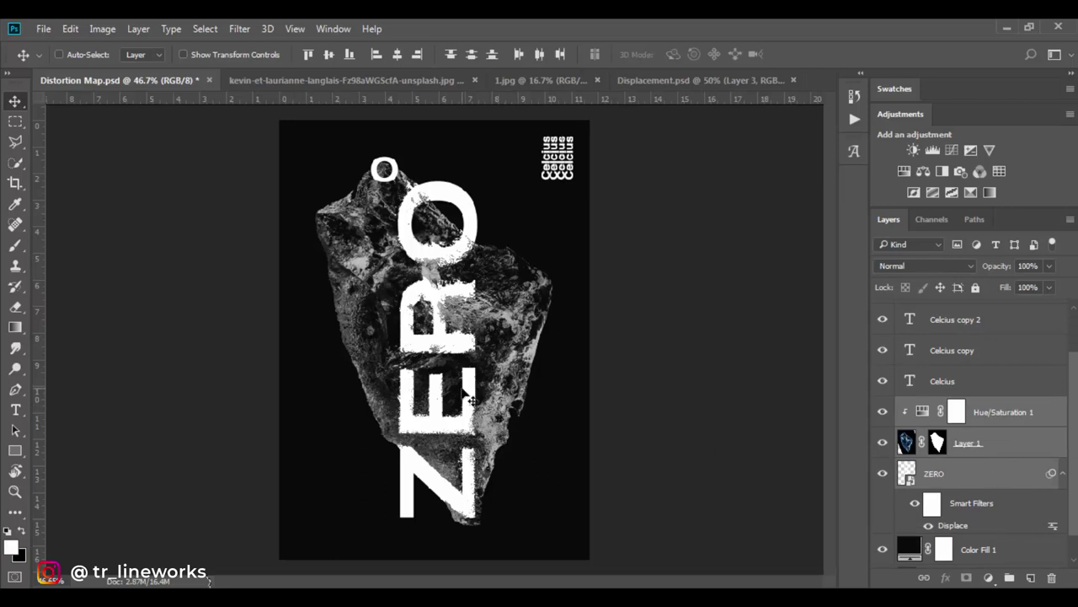
pyautogui.moveTo(458, 392); pyautogui.dragTo(464, 393)
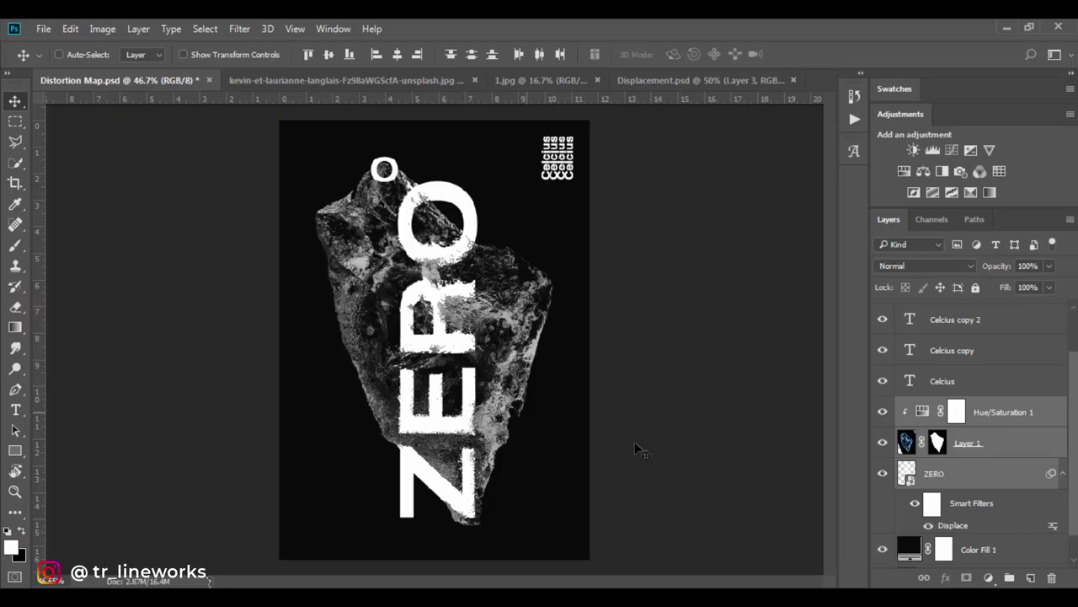
pyautogui.click(1022, 414)
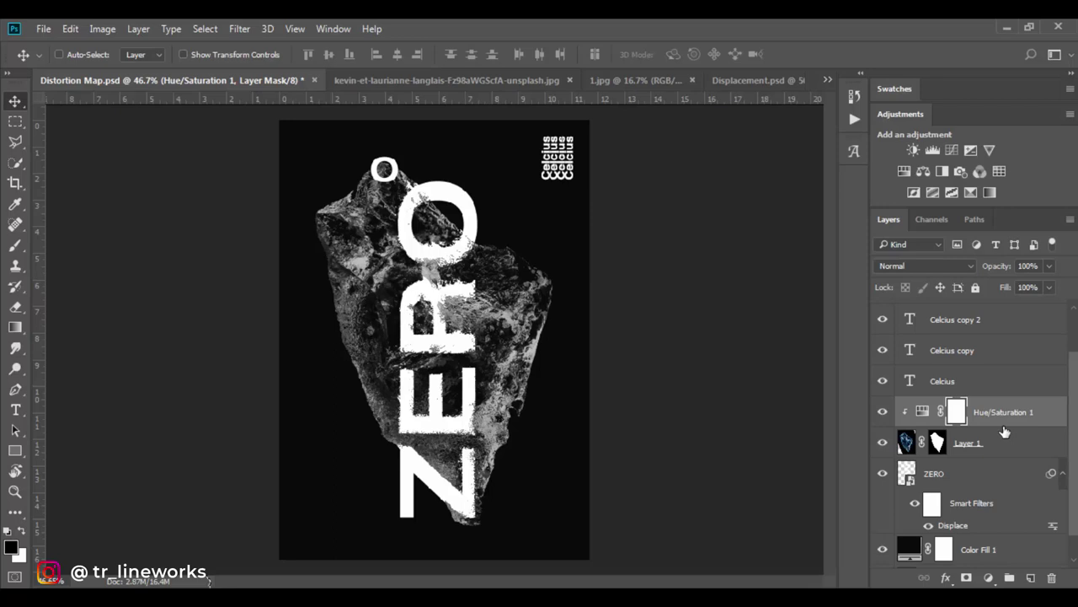
pyautogui.moveTo(1068, 393); pyautogui.dragTo(1075, 352)
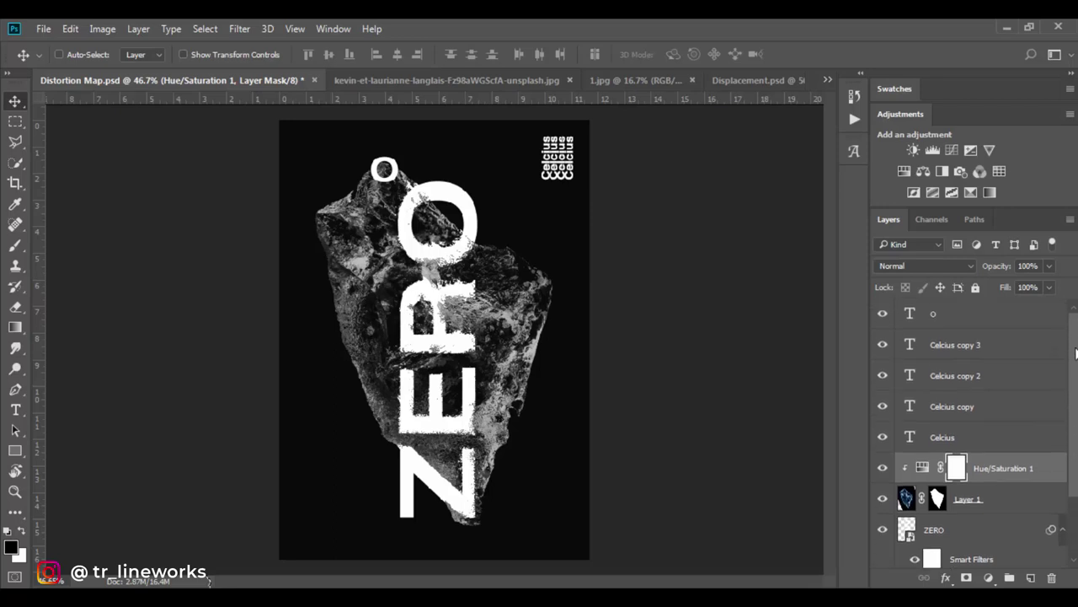
pyautogui.click(1015, 319)
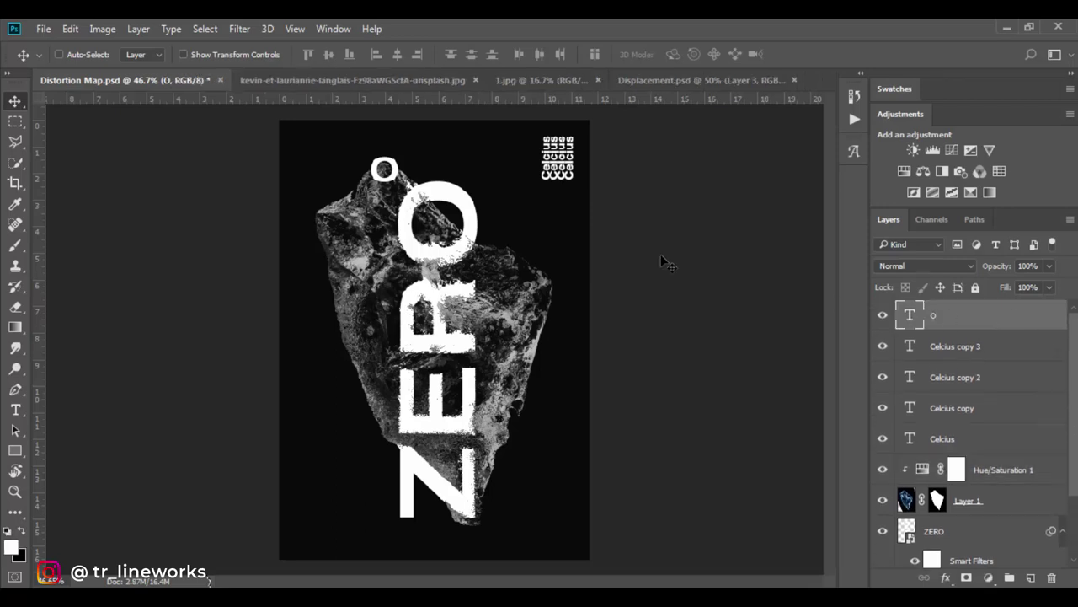
# Copy the 'Poster Design by Lineworks' credit and the date text from Displacement into the ZERO poster.
pyautogui.click(639, 78)
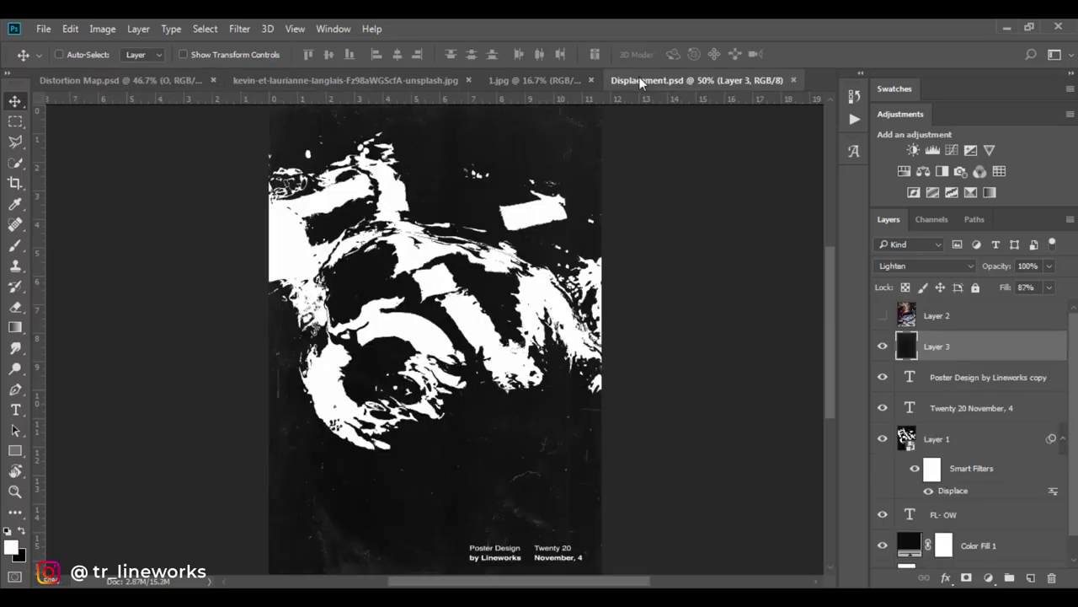
pyautogui.click(991, 389)
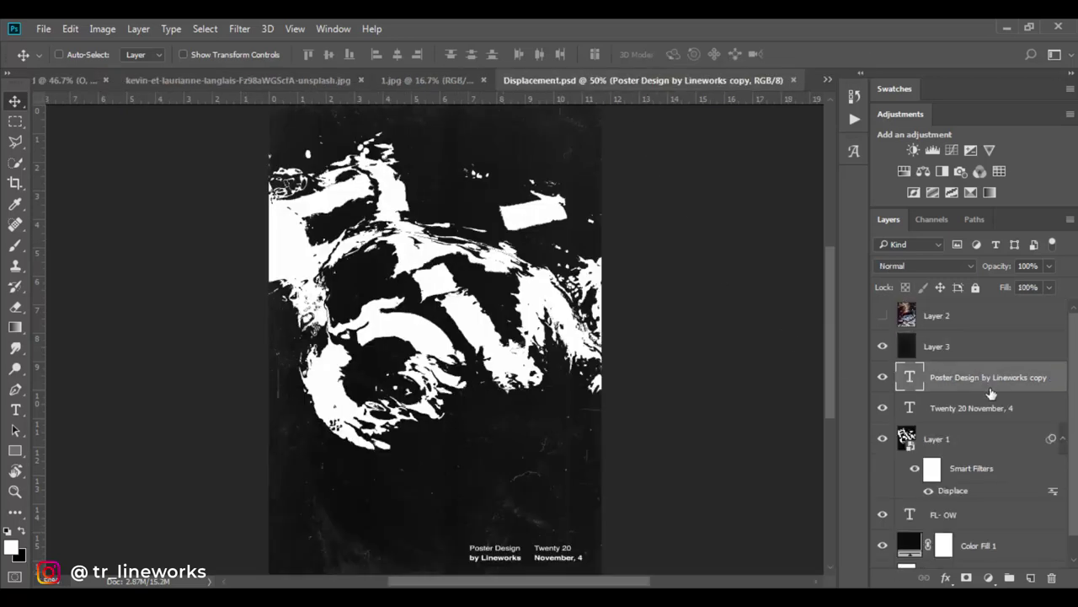
pyautogui.keyDown('shift'); pyautogui.click(992, 412); pyautogui.keyUp('shift')
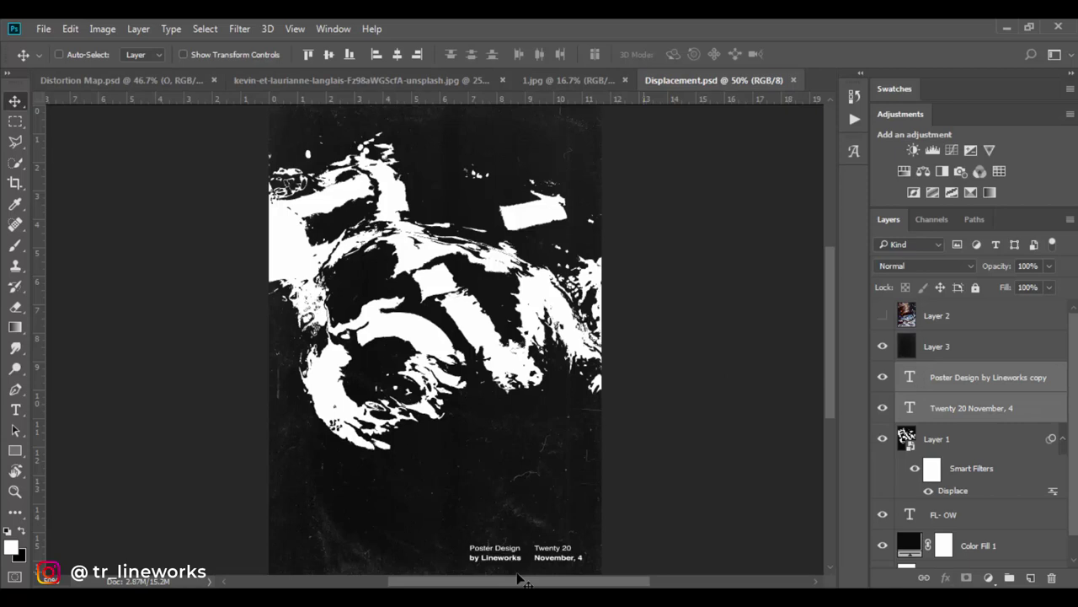
pyautogui.moveTo(517, 578); pyautogui.dragTo(547, 532)
# Place the date at the bottom-right and rotate the credit -90° along the left edge.
pyautogui.click(1009, 348)
pyautogui.click(988, 315)
pyautogui.hotkey('ctrl', 't')
pyautogui.moveTo(324, 532); pyautogui.dragTo(308, 515)
pyautogui.press('Return')
# Change the date text to 'Twenty 20 Nov 24' and zoom out to the whole poster.
pyautogui.click(1009, 346)
pyautogui.write('ty 20 ')
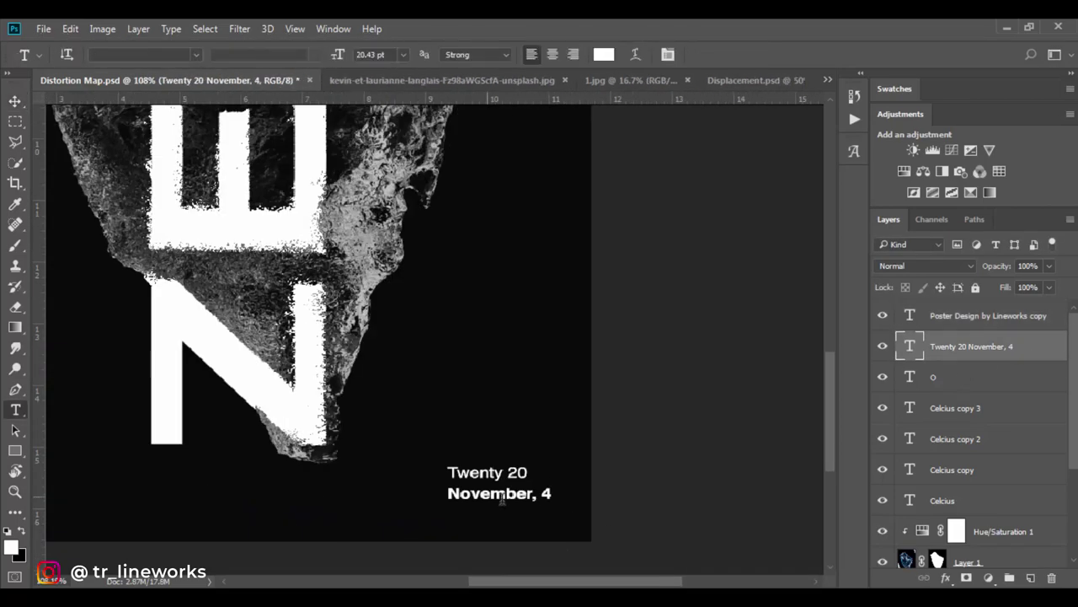
pyautogui.write('Nov 24')
pyautogui.hotkey('ctrl', 'Return')
pyautogui.hotkey('ctrl', '0')
pyautogui.press('v')
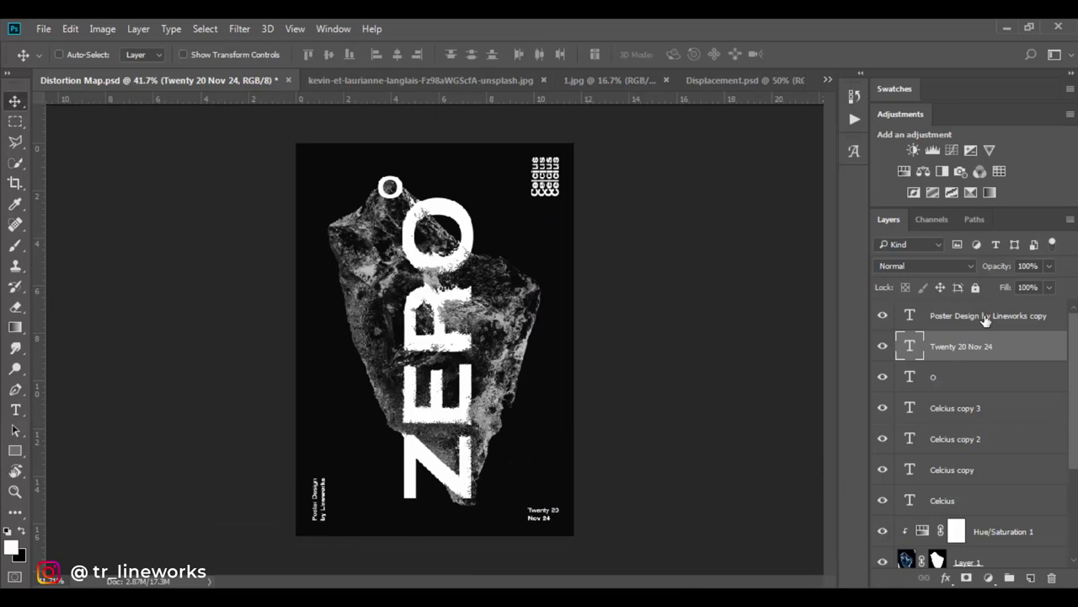
pyautogui.click(1055, 327)
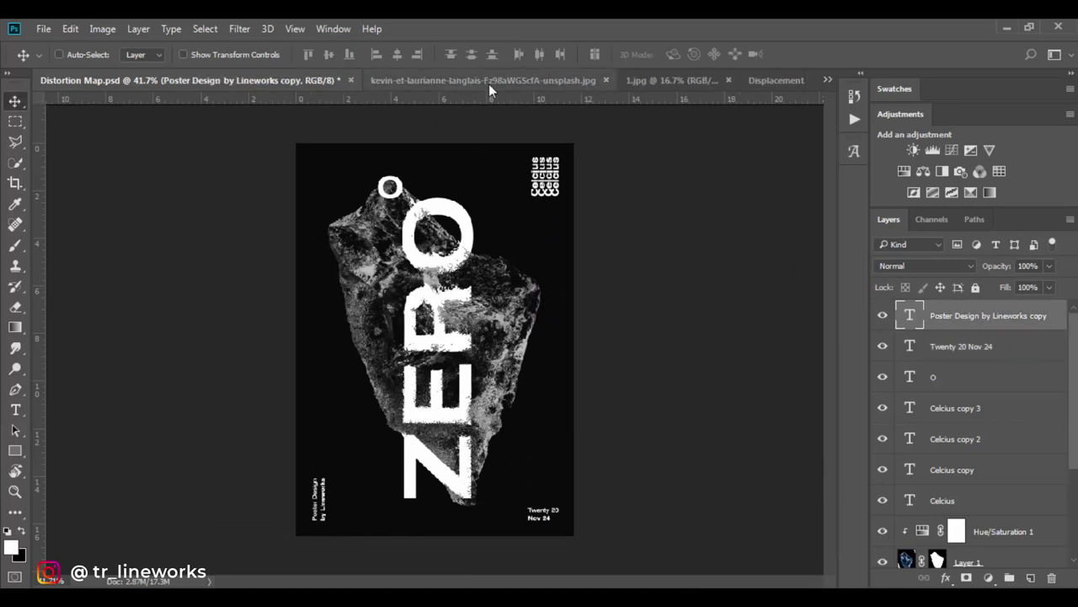
# Copy the 1.jpg grunge texture into the poster, rotated -90° and scaled to fill it.
pyautogui.click(626, 78)
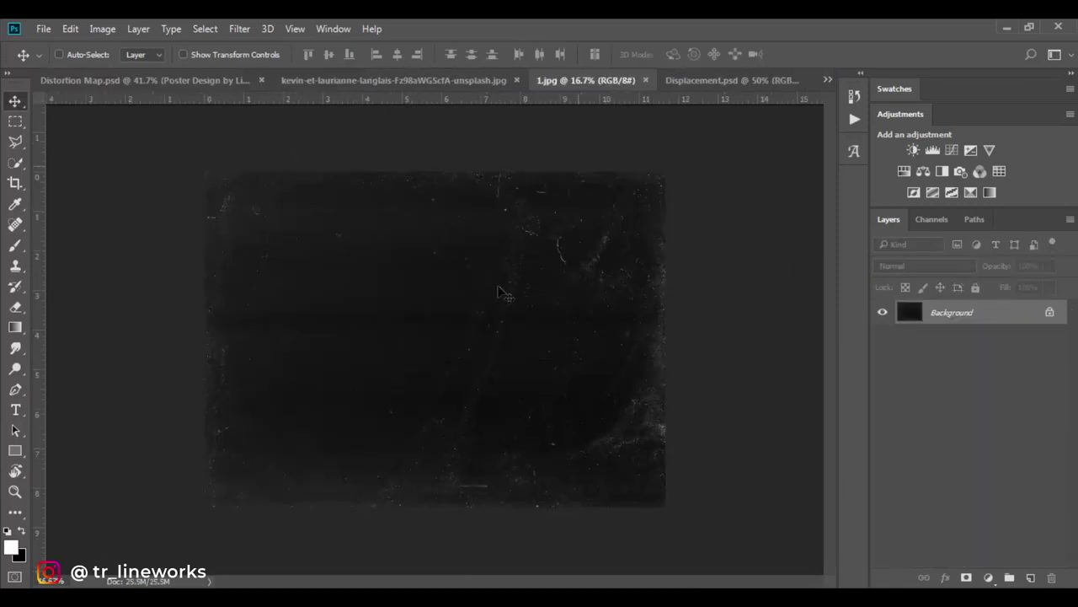
pyautogui.moveTo(462, 289); pyautogui.dragTo(452, 362)
pyautogui.hotkey('ctrl', 't')
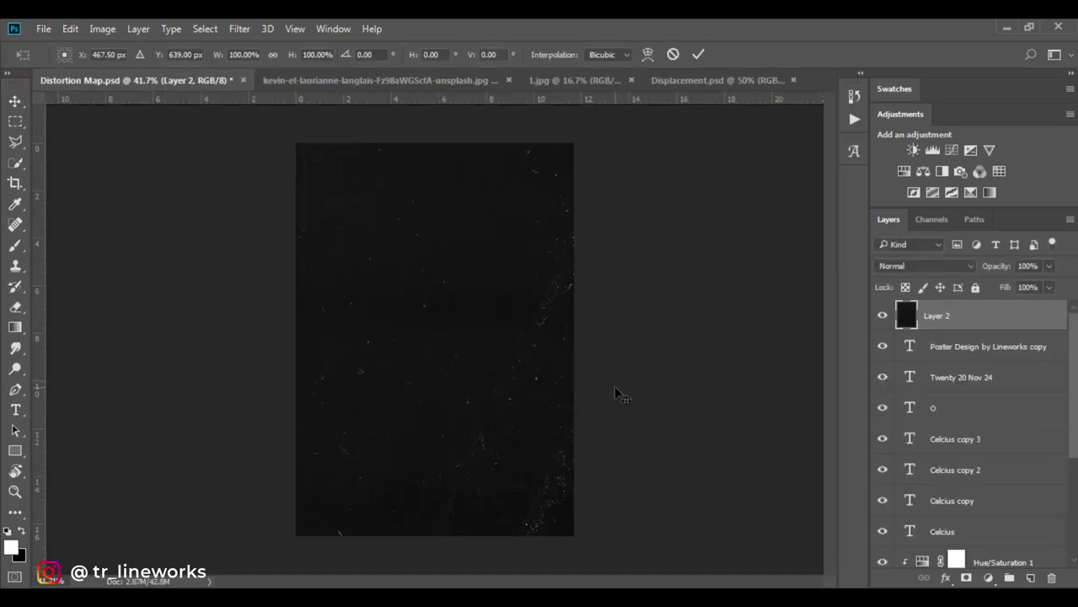
pyautogui.hotkey('ctrl', '-')
pyautogui.moveTo(524, 443); pyautogui.dragTo(567, 513)
pyautogui.moveTo(315, 173); pyautogui.dragTo(301, 155)
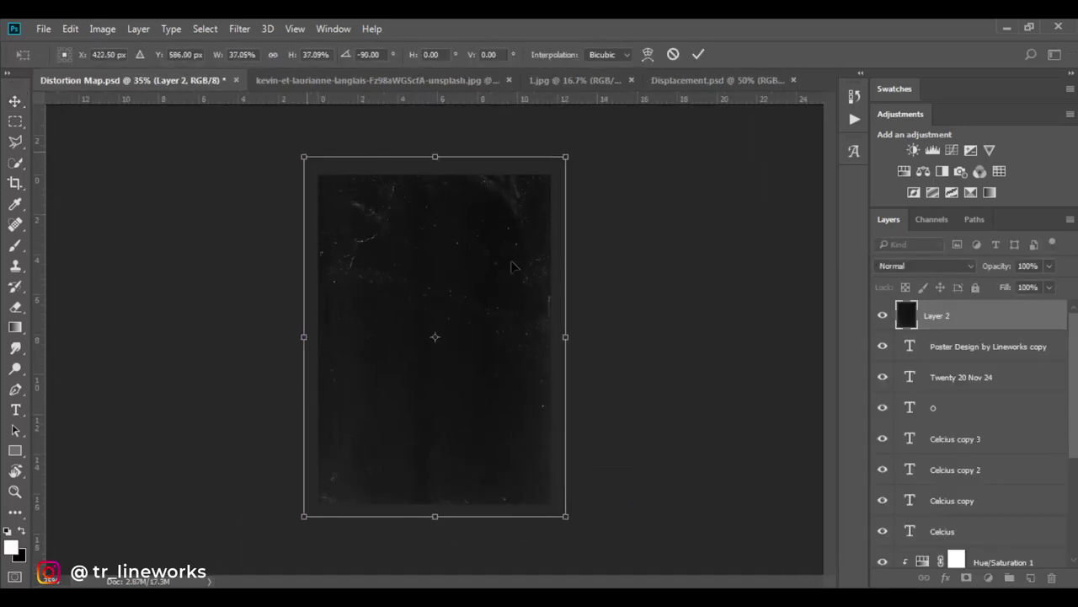
pyautogui.press('Return')
# Blend the texture layer with Lighten mode at 62% fill.
pyautogui.click(904, 263)
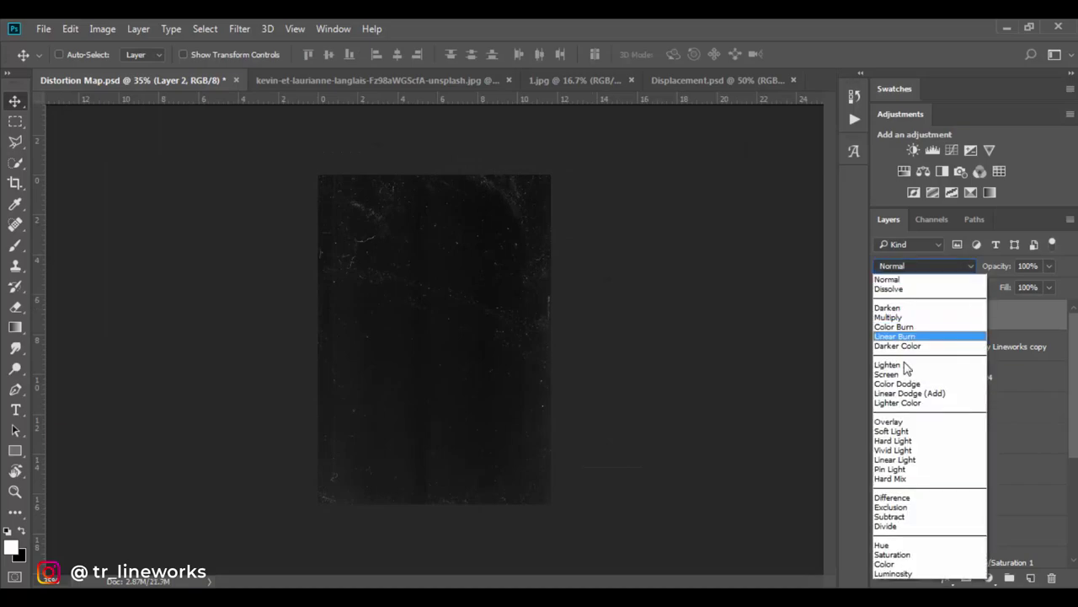
pyautogui.click(889, 364)
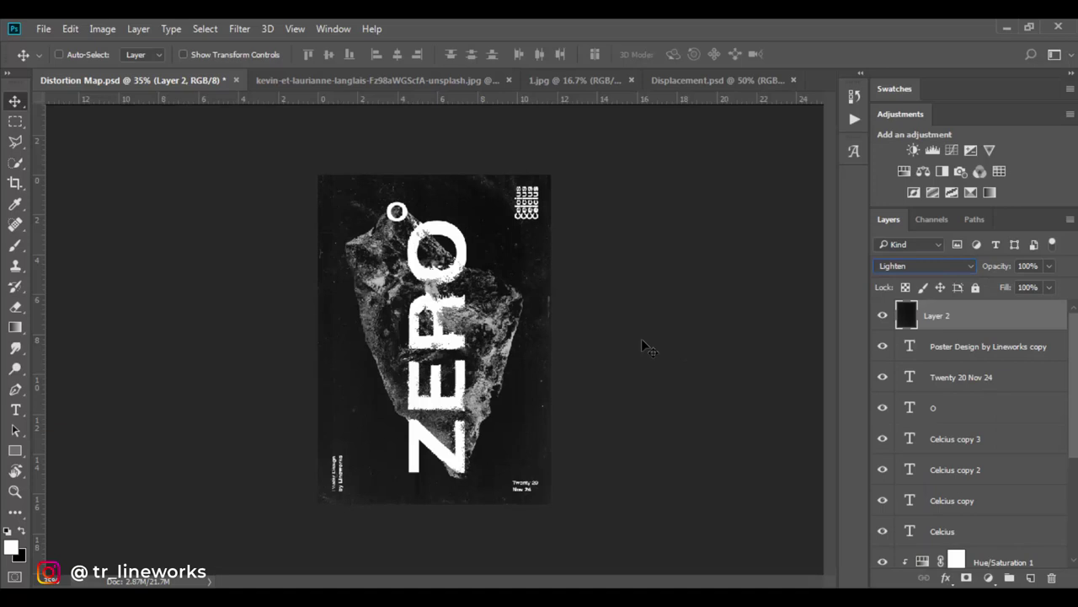
pyautogui.hotkey('ctrl', '+')
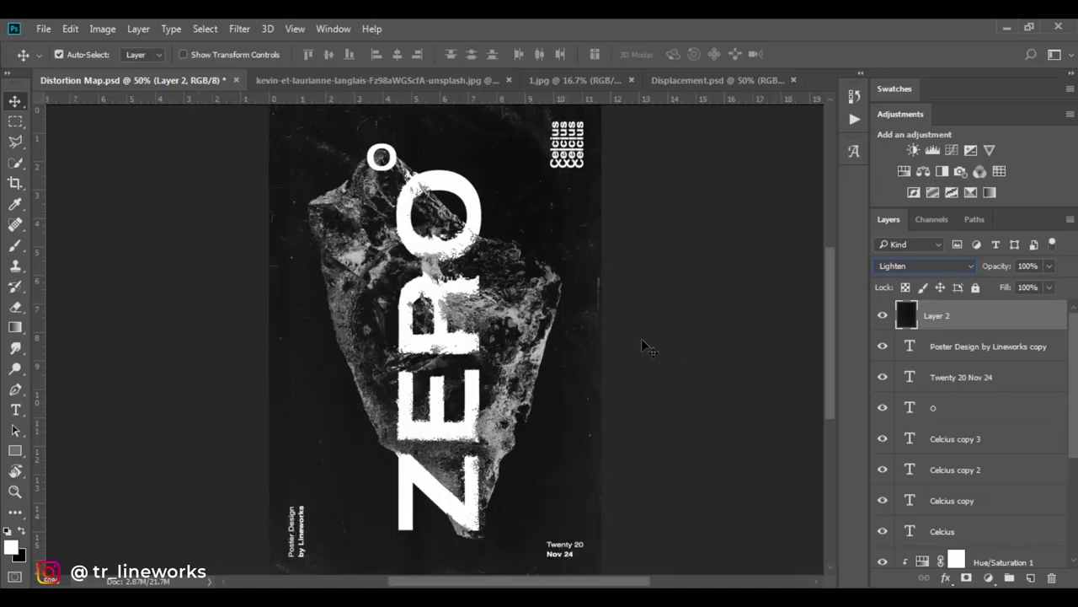
pyautogui.moveTo(1003, 288); pyautogui.dragTo(980, 290)
pyautogui.write('71')
pyautogui.press('Return')
pyautogui.press('Up')
pyautogui.press('Up')
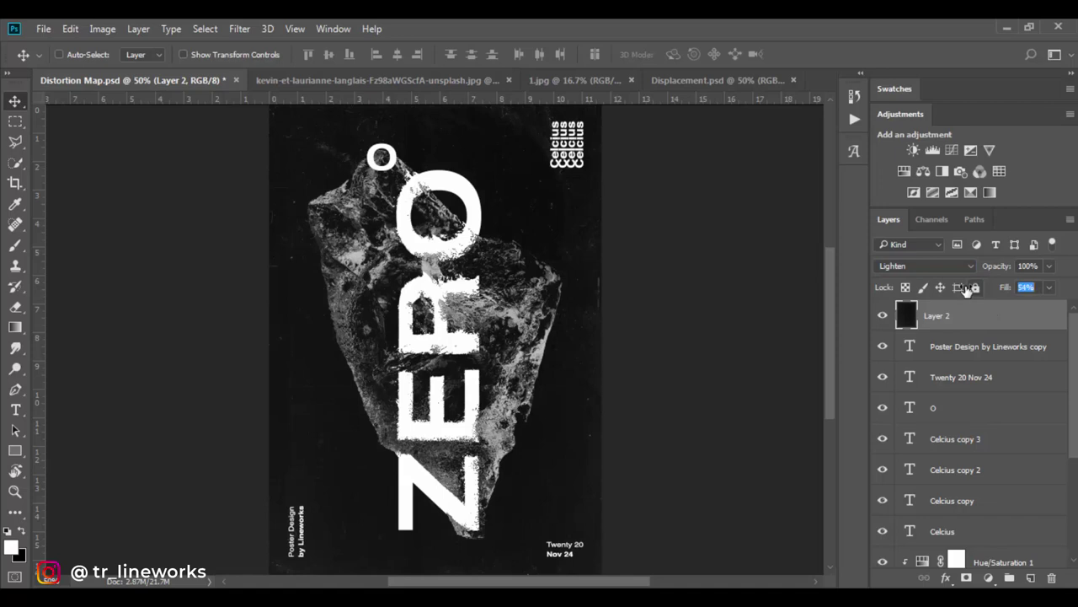
pyautogui.moveTo(982, 291); pyautogui.dragTo(975, 290)
pyautogui.moveTo(976, 291); pyautogui.dragTo(1007, 290)
pyautogui.press('Return')
pyautogui.hotkey('ctrl', '-')
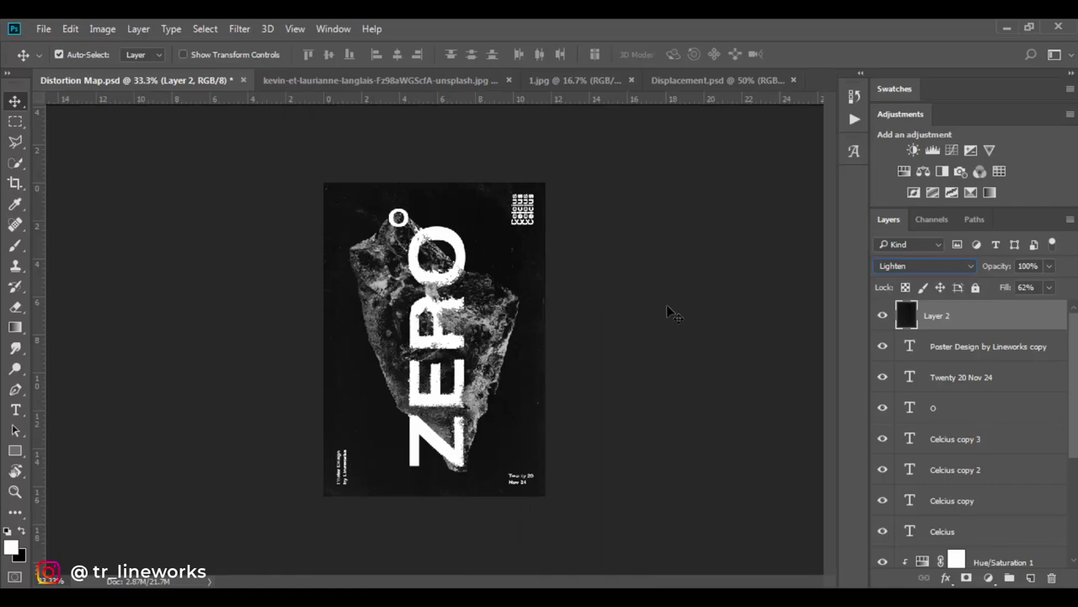